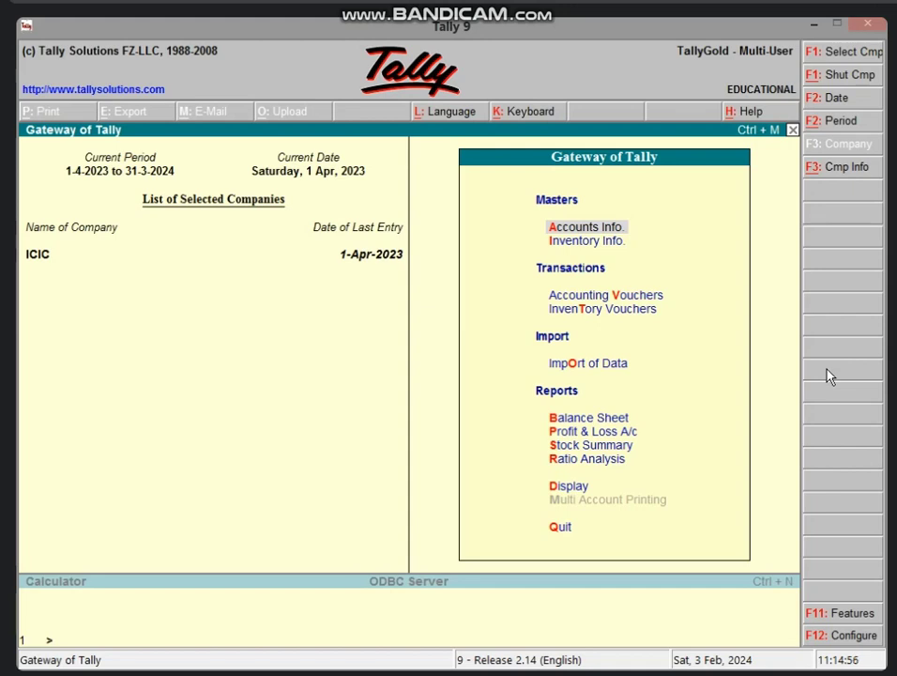
# Start a purchase voucher with Cash as the party account and PURCHASE A/C as the purchase ledger
pyautogui.press('v')
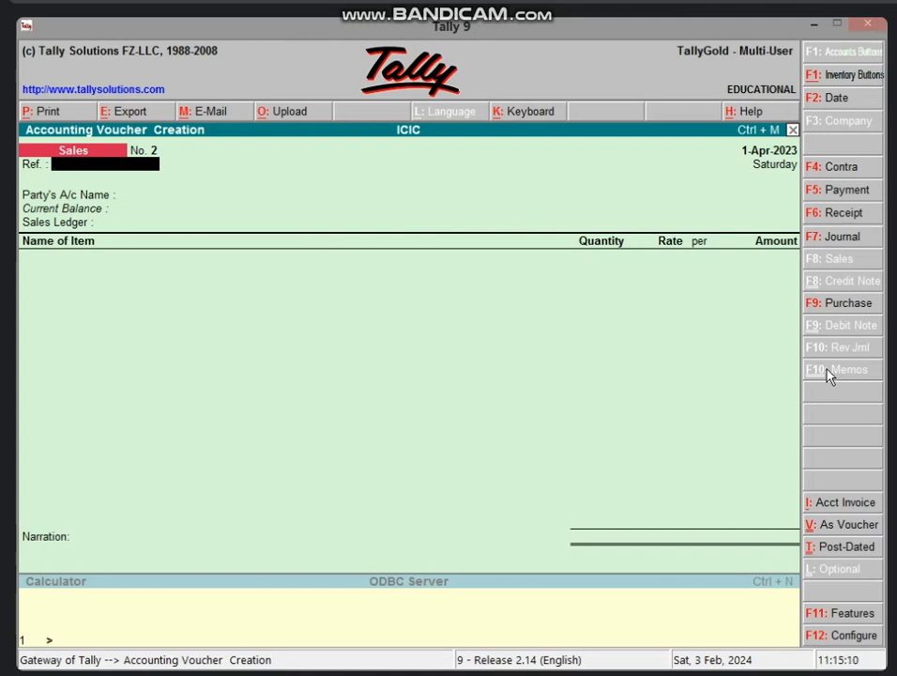
pyautogui.press('F9')
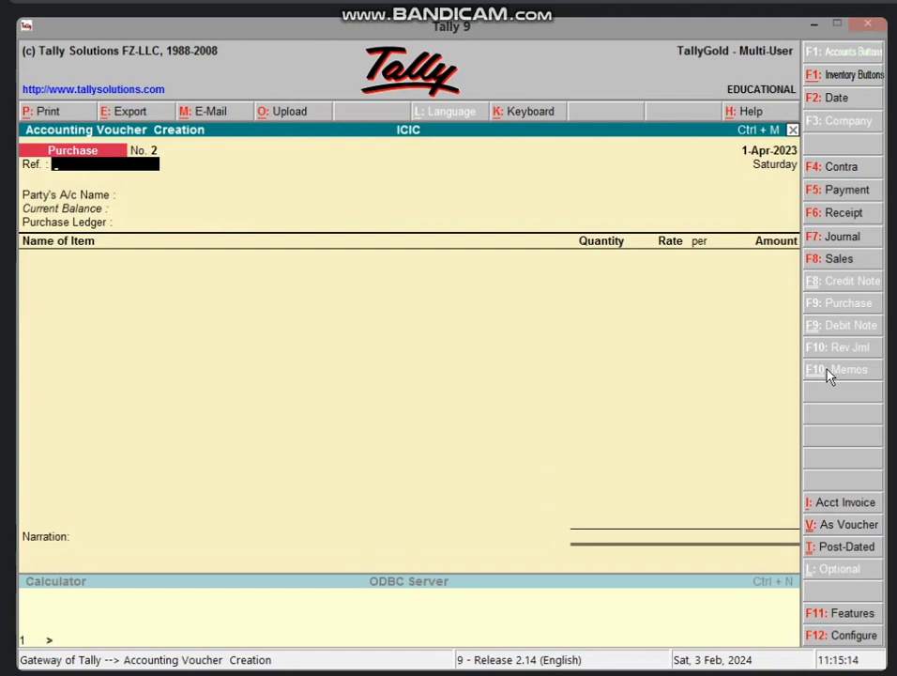
pyautogui.press('Return')
pyautogui.press('Return')
pyautogui.press('Return')
pyautogui.press('Return')
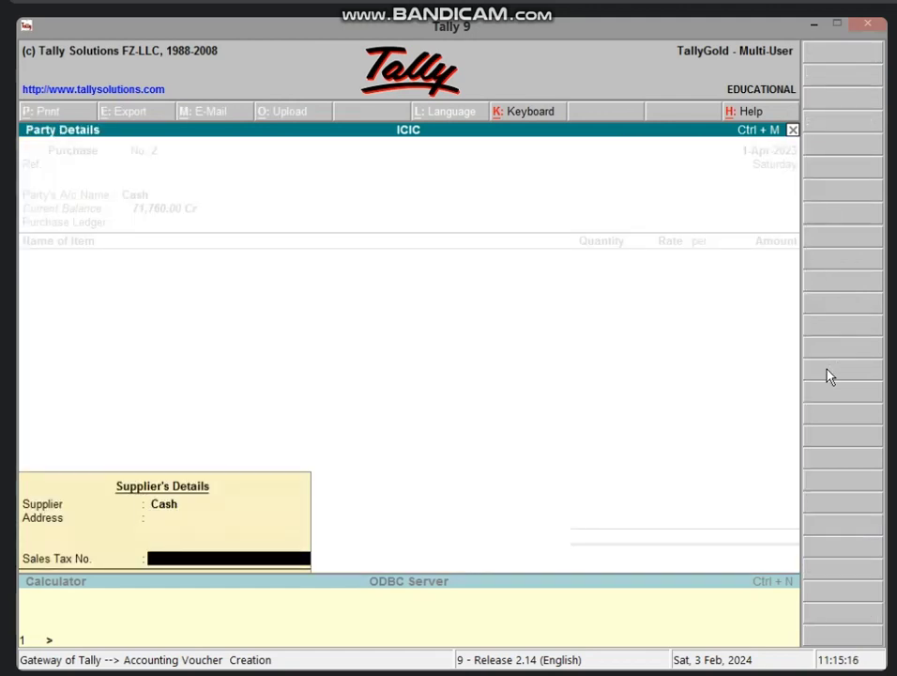
pyautogui.press('Return')
pyautogui.press('Return')
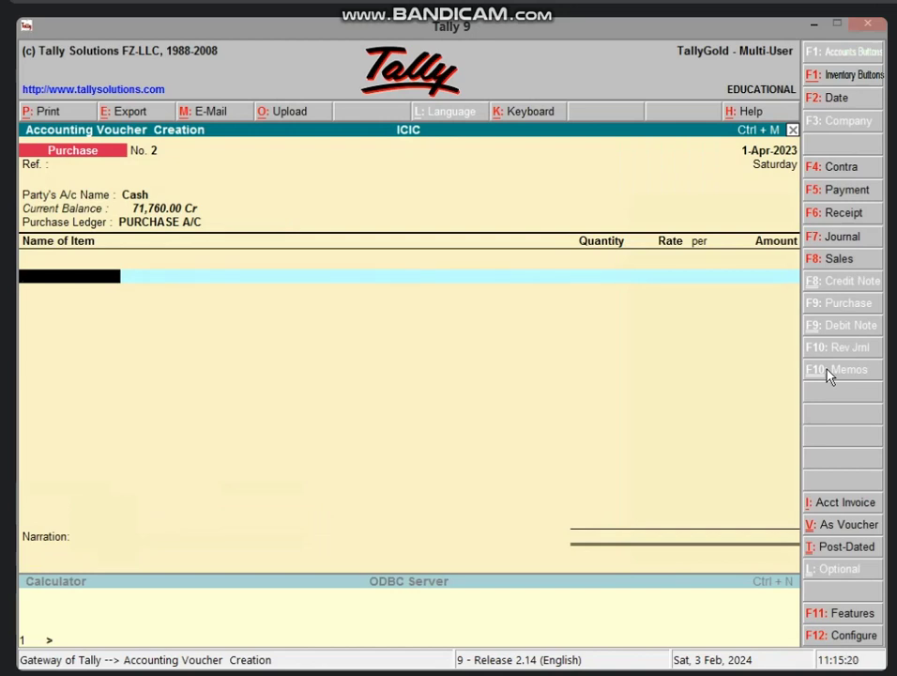
# Add VIVO MOBILE to the purchase, allocating 5 PCS to GODOWN 1 at a rate of 12,000
pyautogui.write('V')
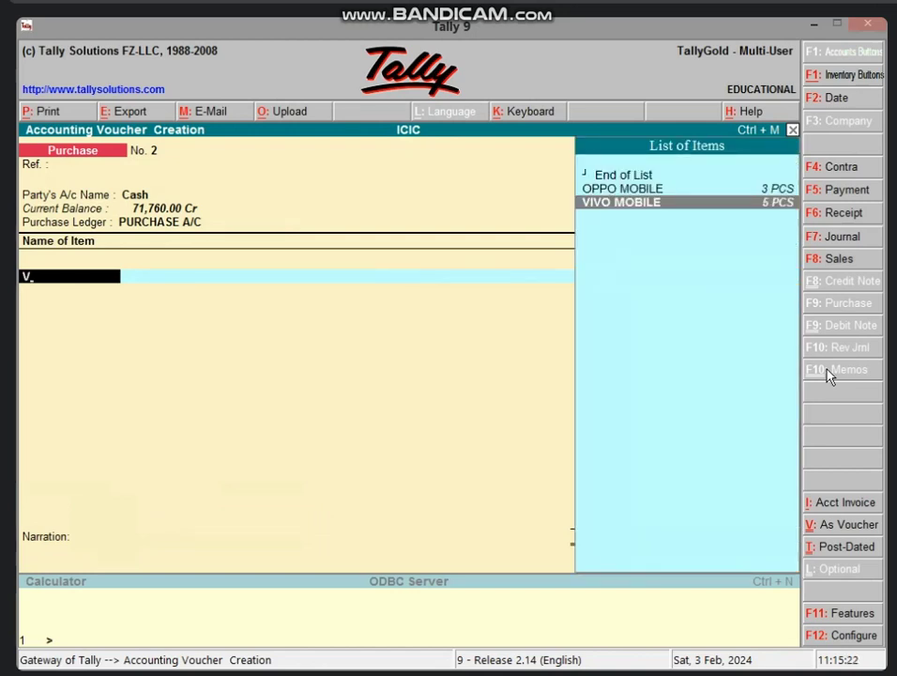
pyautogui.press('Return')
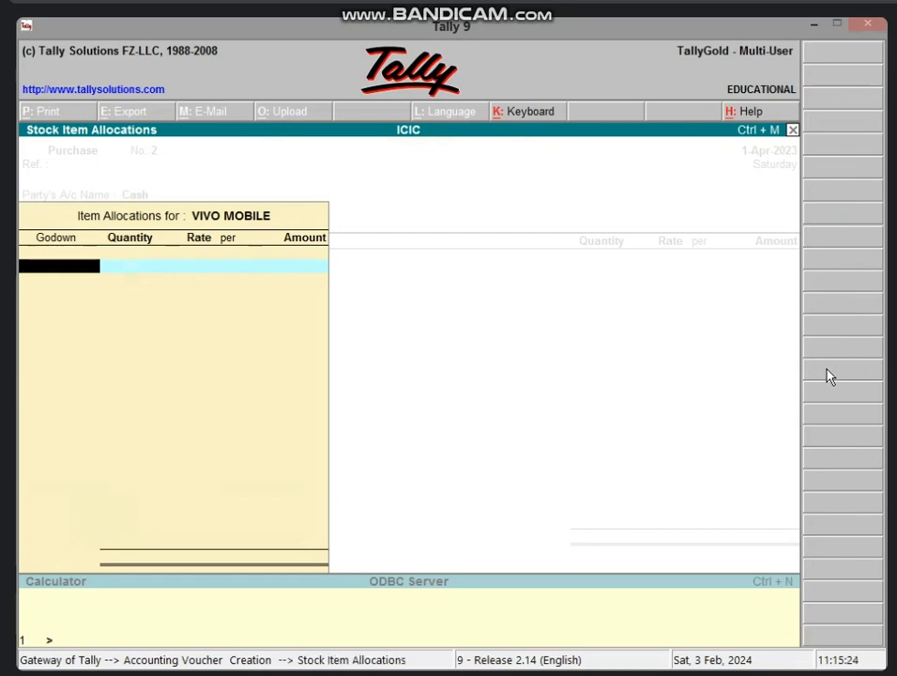
pyautogui.write('G')
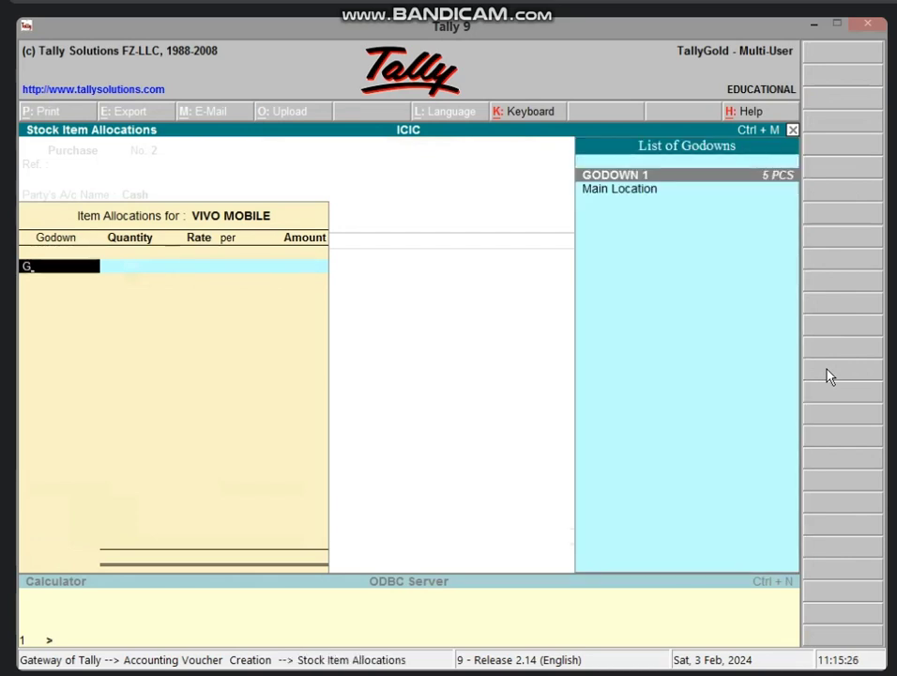
pyautogui.press('Return')
pyautogui.write('5')
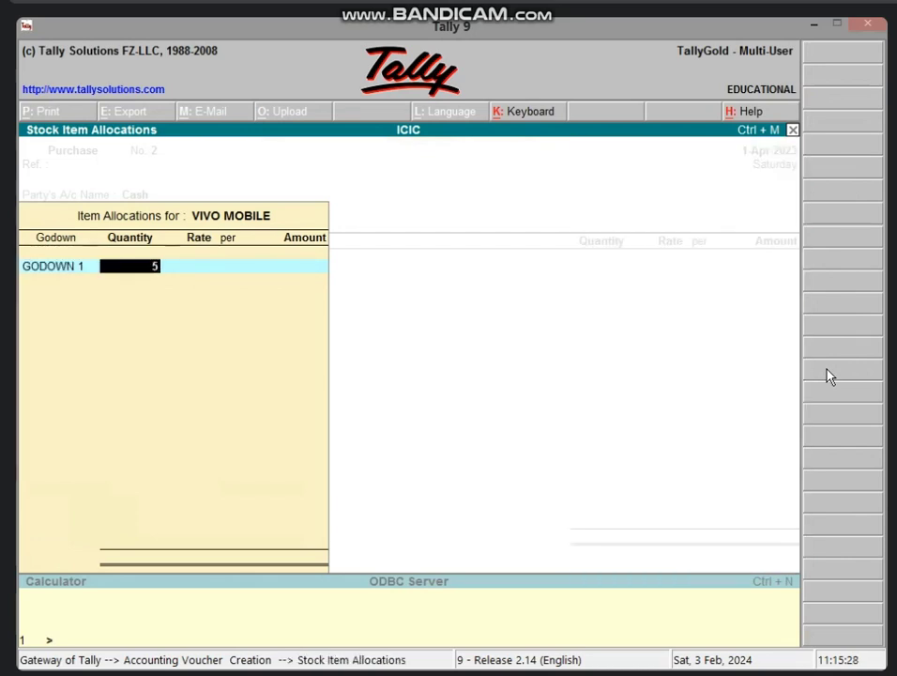
pyautogui.press('Return')
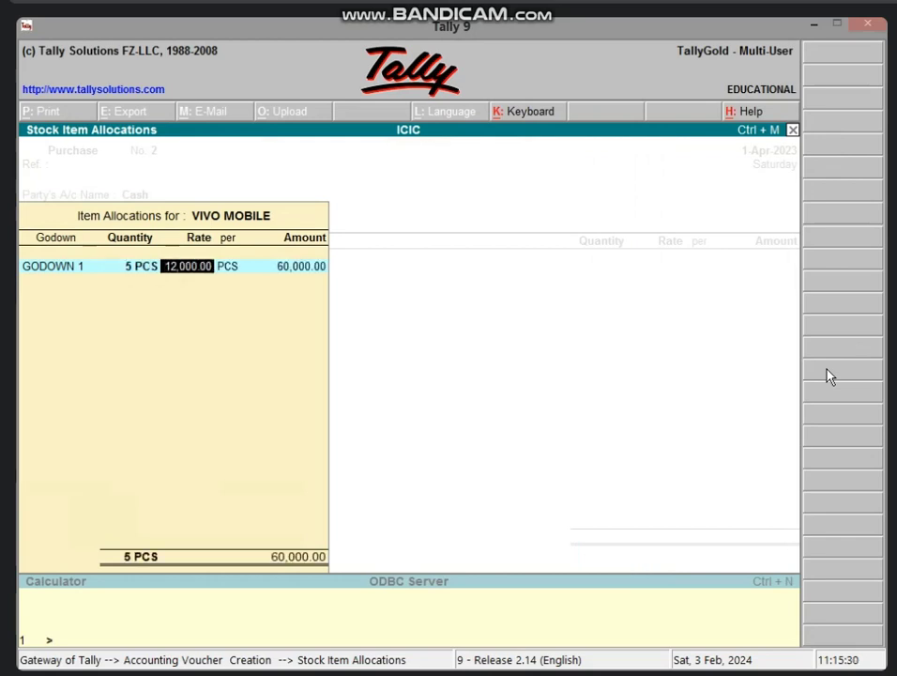
pyautogui.press('Return')
pyautogui.press('Return')
pyautogui.press('Return')
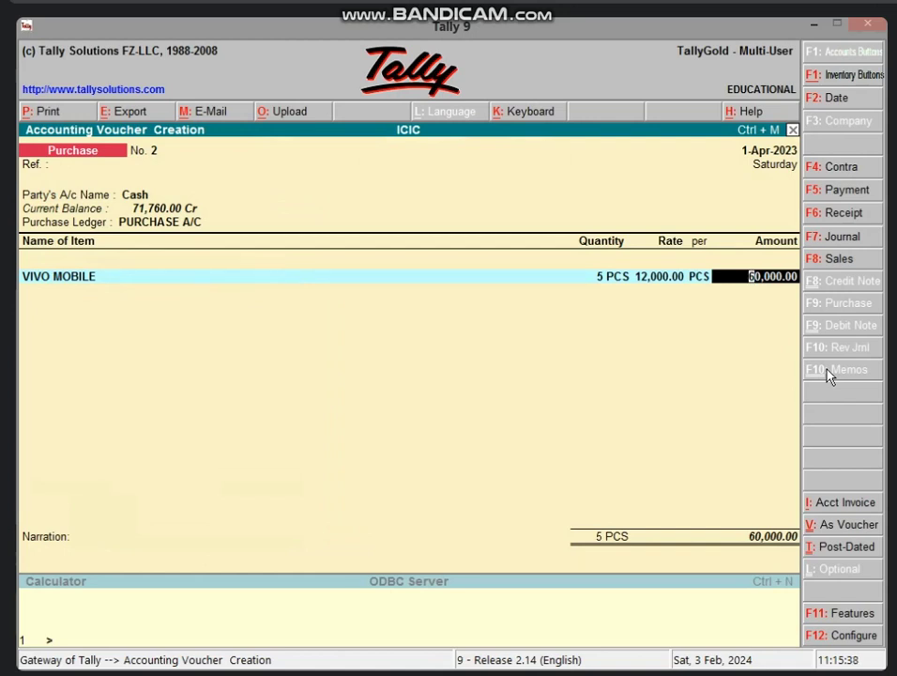
pyautogui.press('Return')
# Add OPPO MOBILE to the purchase, allocating 5 PCS to Main Location at a rate of 15,000
pyautogui.write('O')
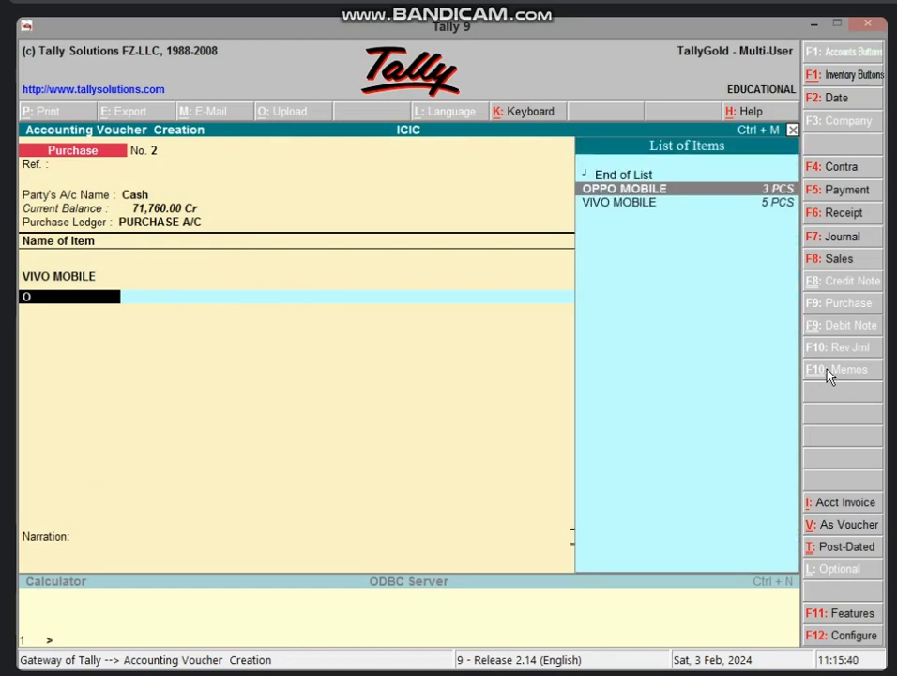
pyautogui.press('Return')
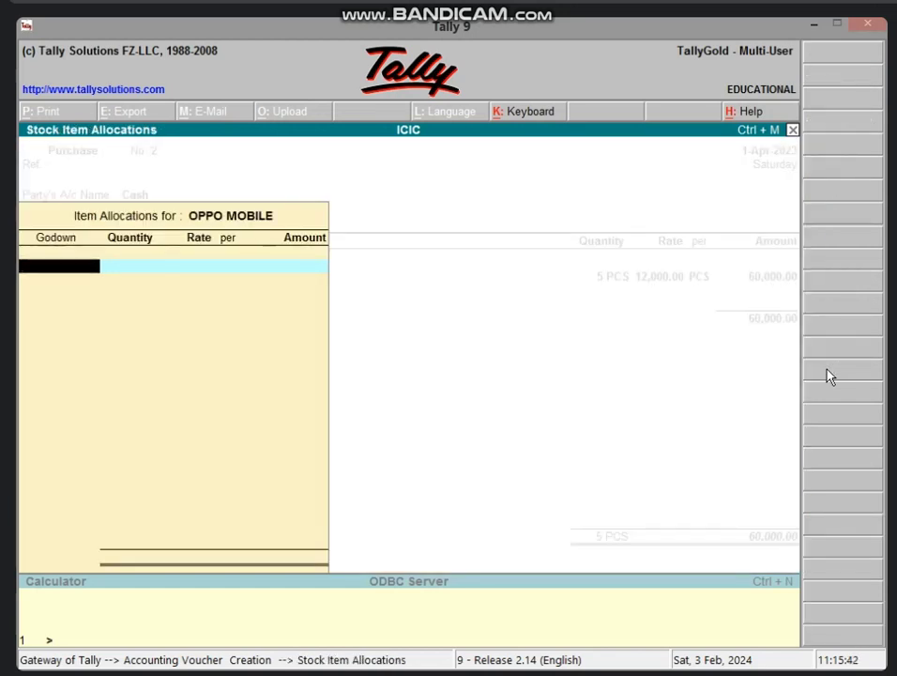
pyautogui.write('M')
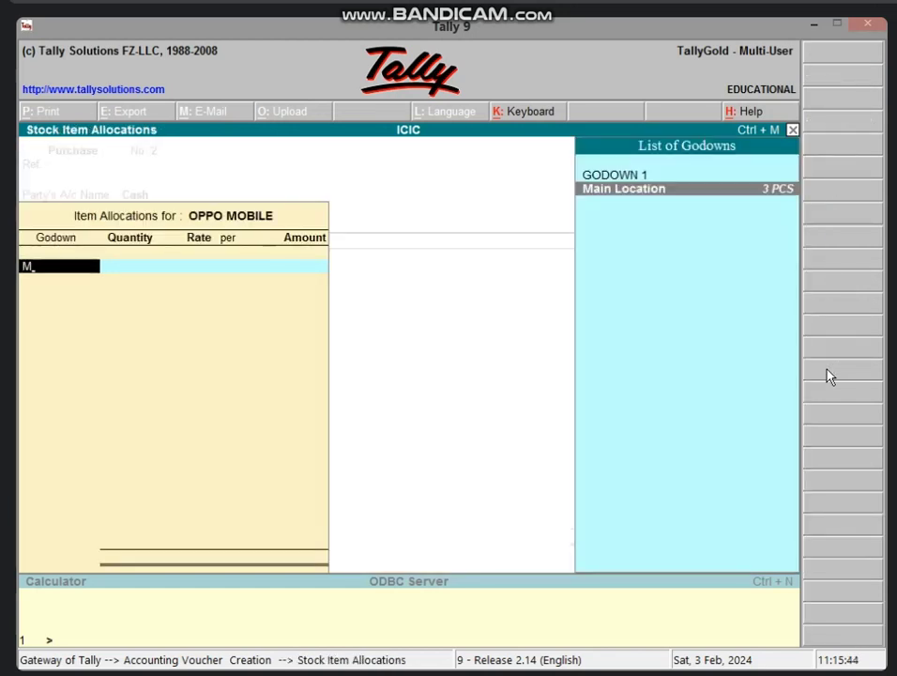
pyautogui.press('Return')
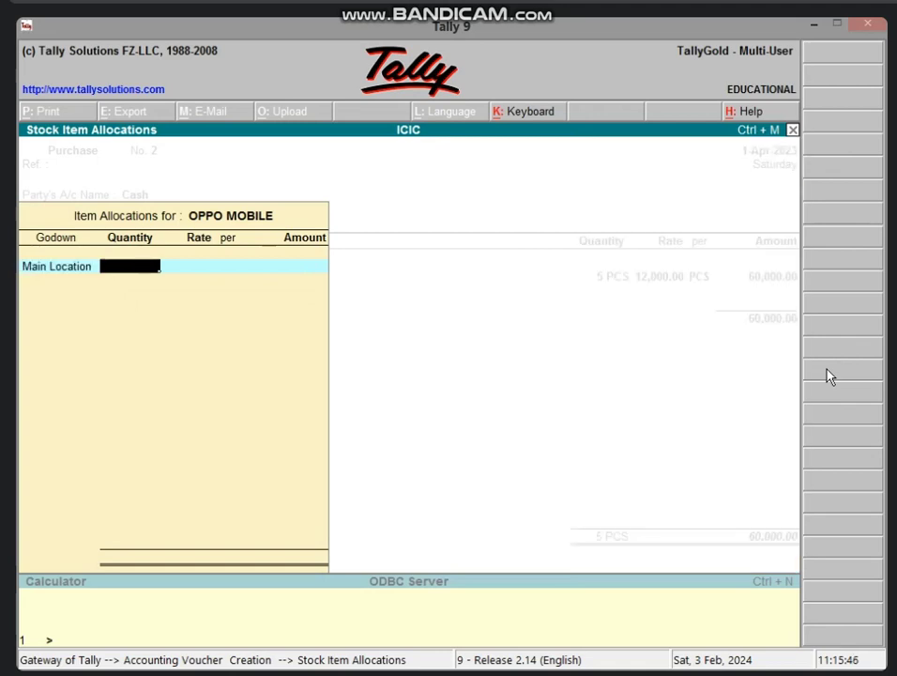
pyautogui.write('5')
pyautogui.press('Return')
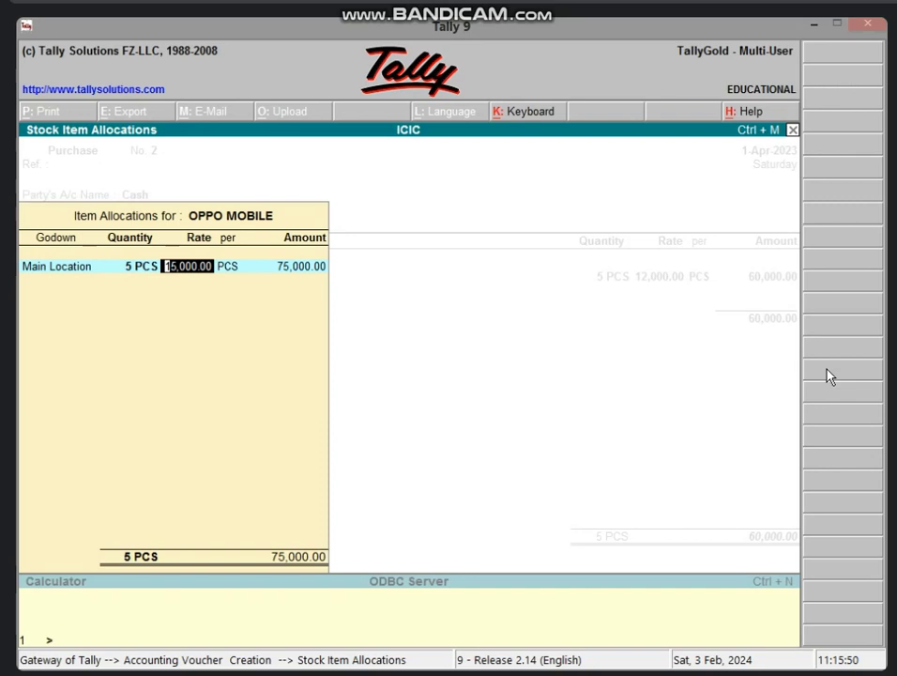
pyautogui.press('Return')
pyautogui.press('Return')
pyautogui.press('Return')
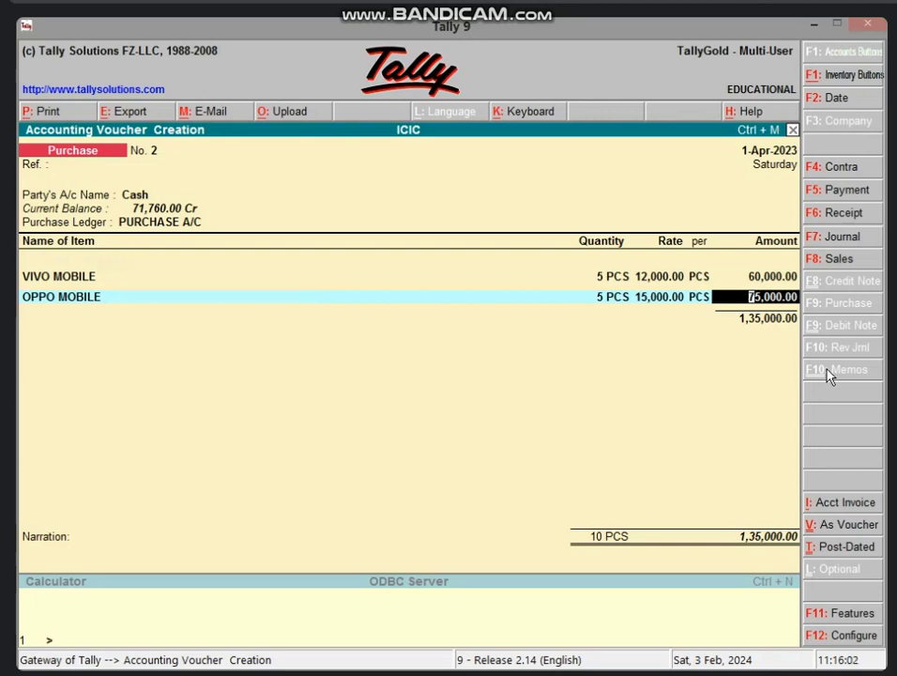
pyautogui.press('Return')
# End the item list, save the purchase voucher without a narration and leave voucher entry
pyautogui.press('Return')
pyautogui.press('Return')
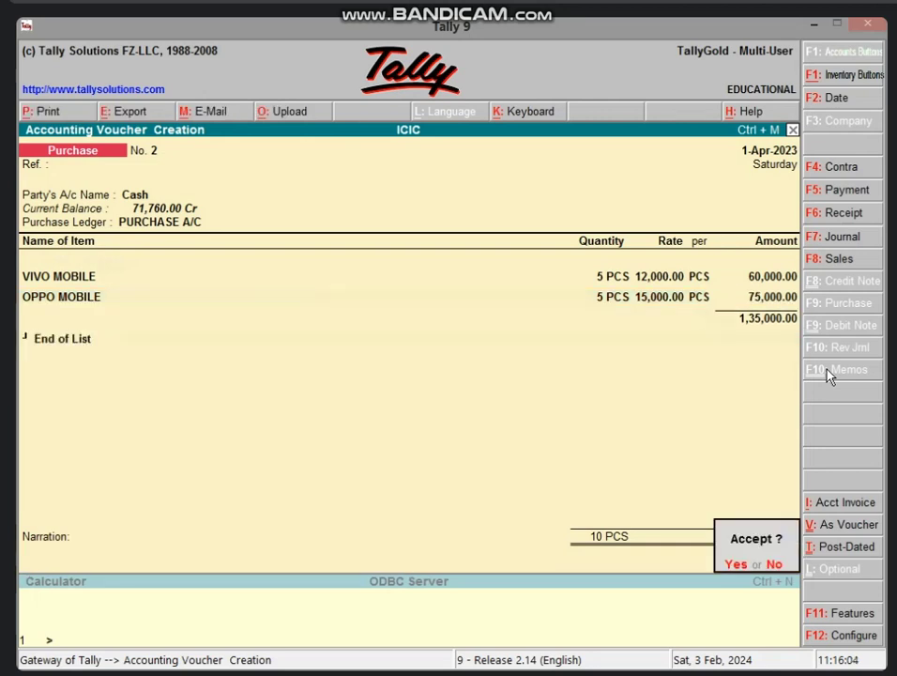
pyautogui.press('Return')
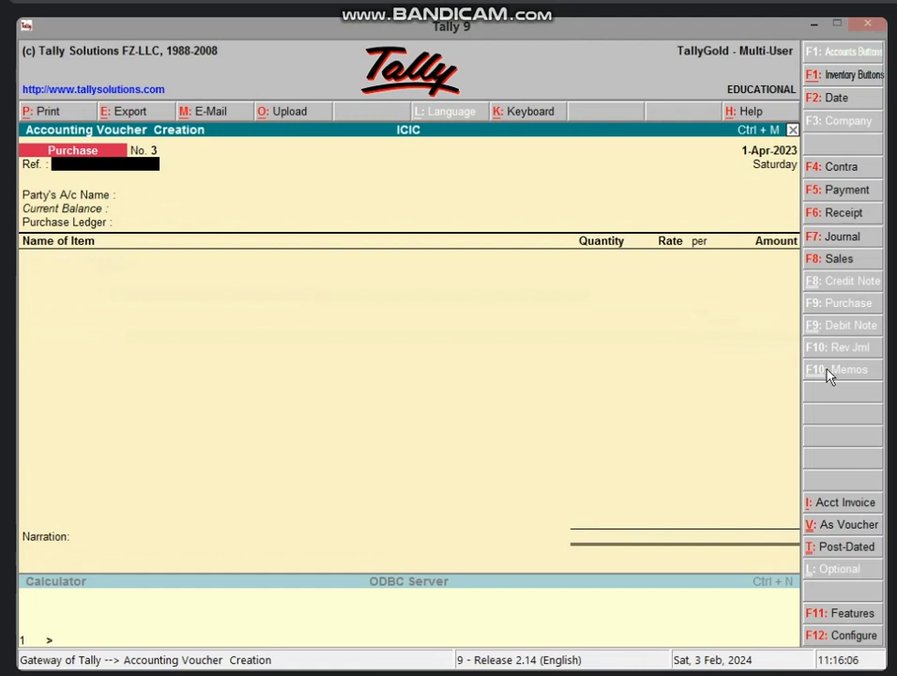
pyautogui.press('Escape')
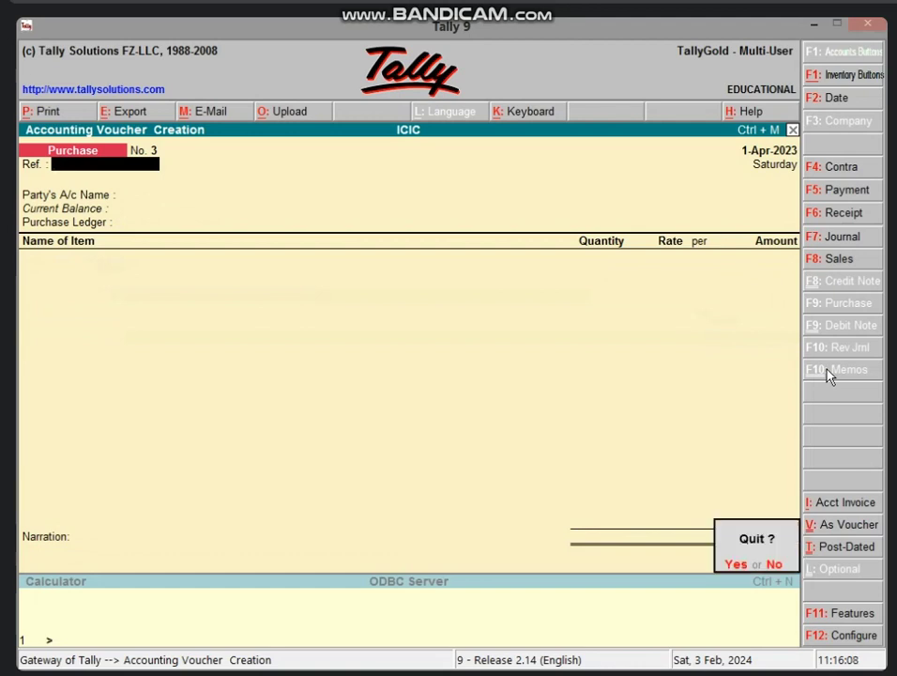
pyautogui.press('Return')
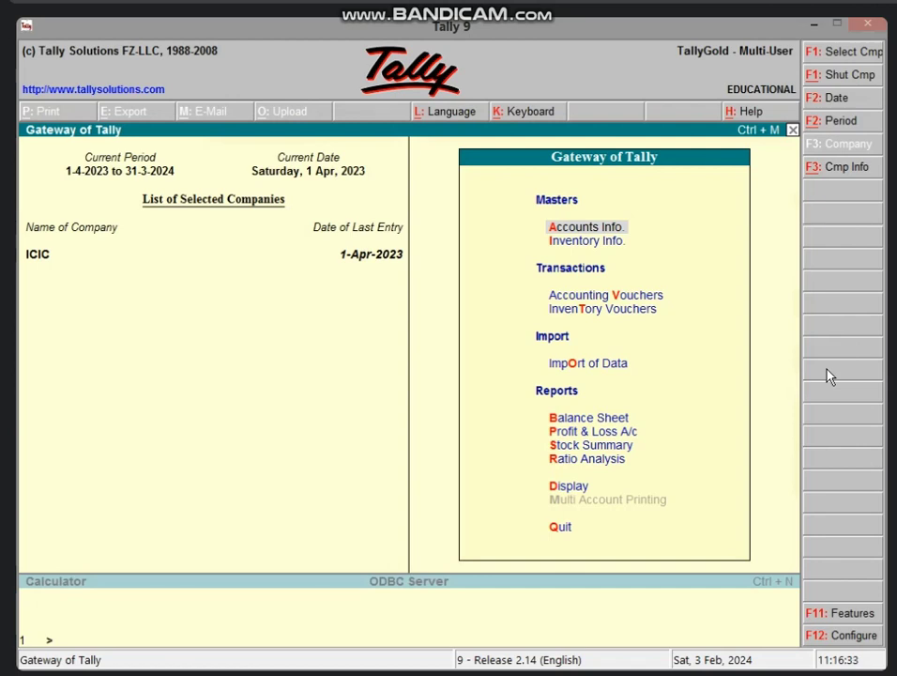
pyautogui.press('Down')
pyautogui.press('Down')
pyautogui.press('Down')
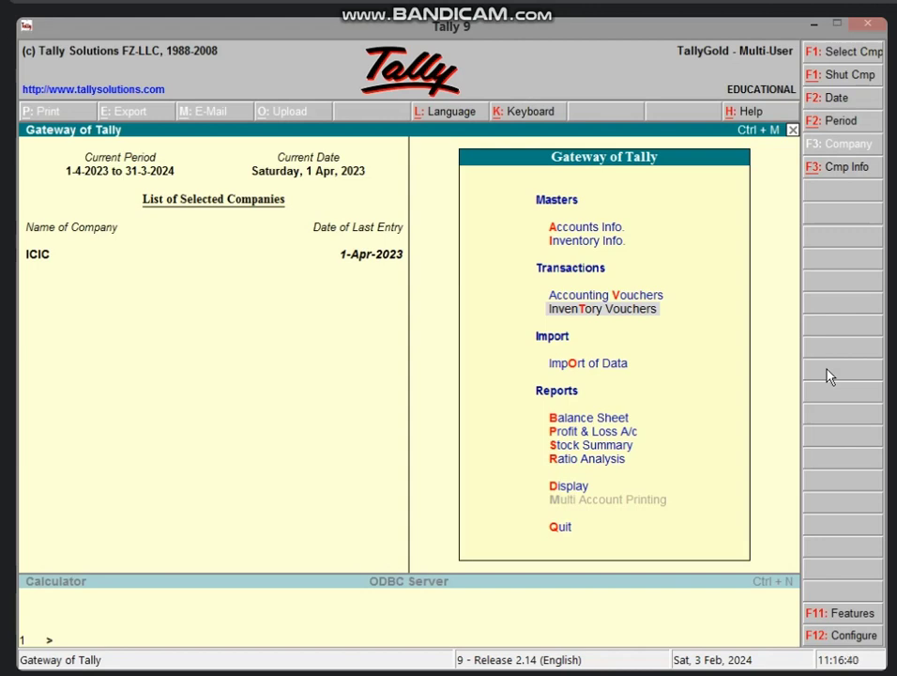
pyautogui.press('Return')
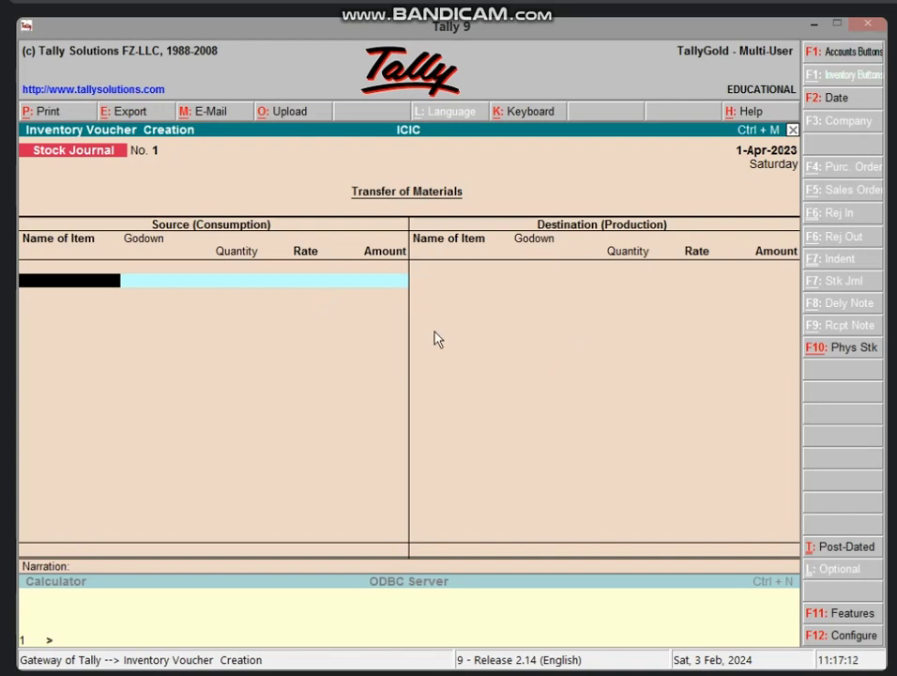
pyautogui.write('V')
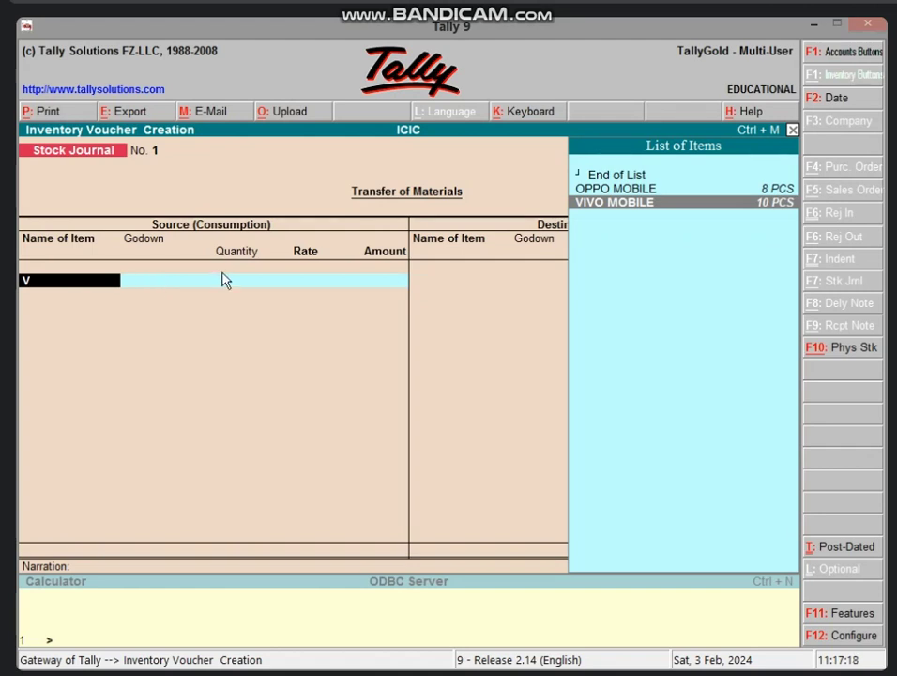
pyautogui.press('BackSpace')
pyautogui.press('Escape')
pyautogui.press('y')
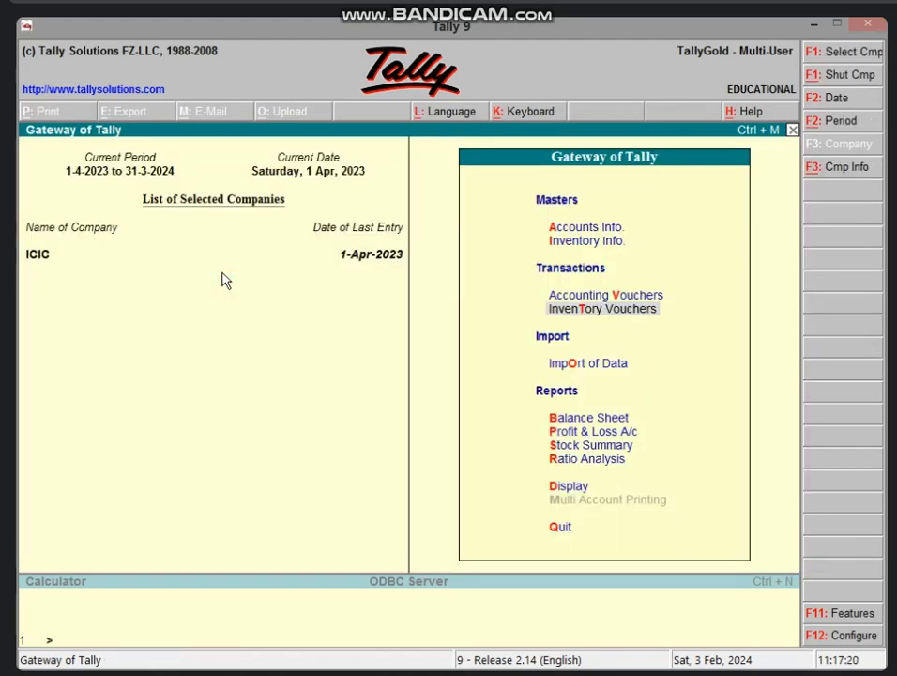
# Start a sales voucher with Cash as the party account and SALES A/C as the sales ledger
pyautogui.press('v')
pyautogui.press('F8')
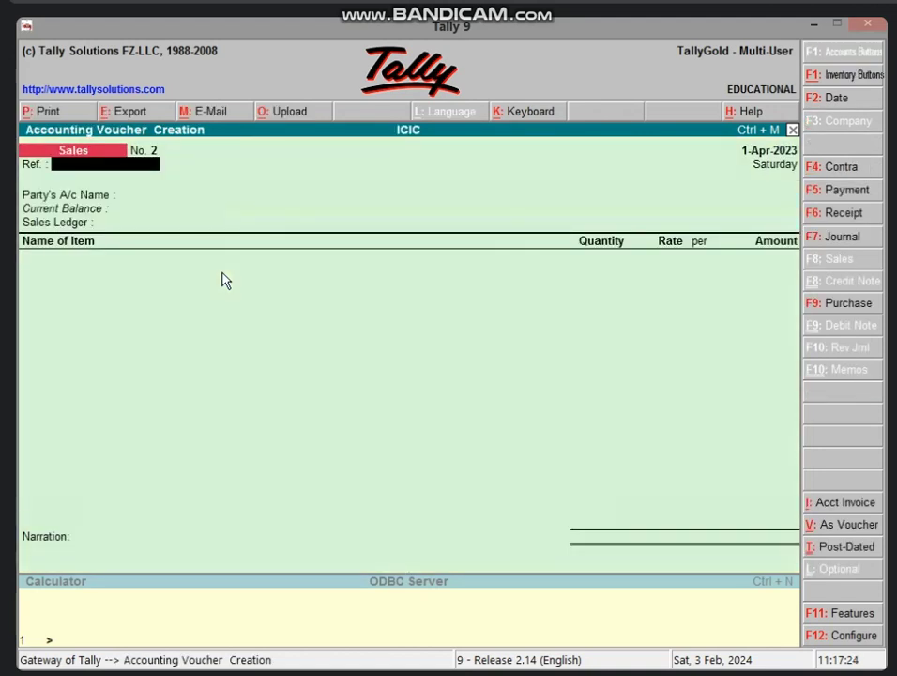
pyautogui.press('Return')
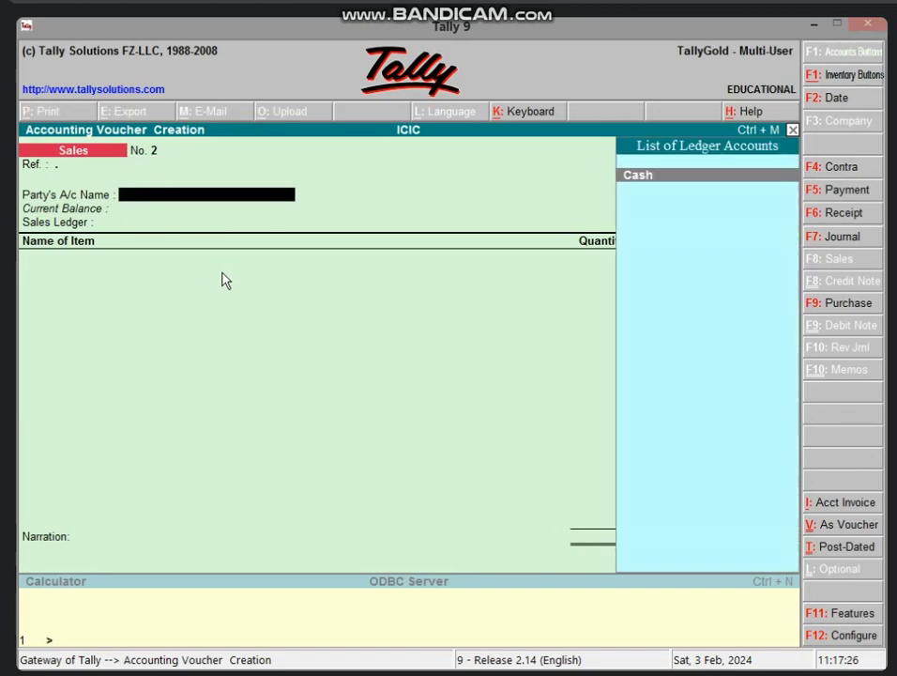
pyautogui.press('Return')
pyautogui.press('Return')
pyautogui.press('Return')
pyautogui.press('Return')
pyautogui.press('Return')
pyautogui.press('Return')
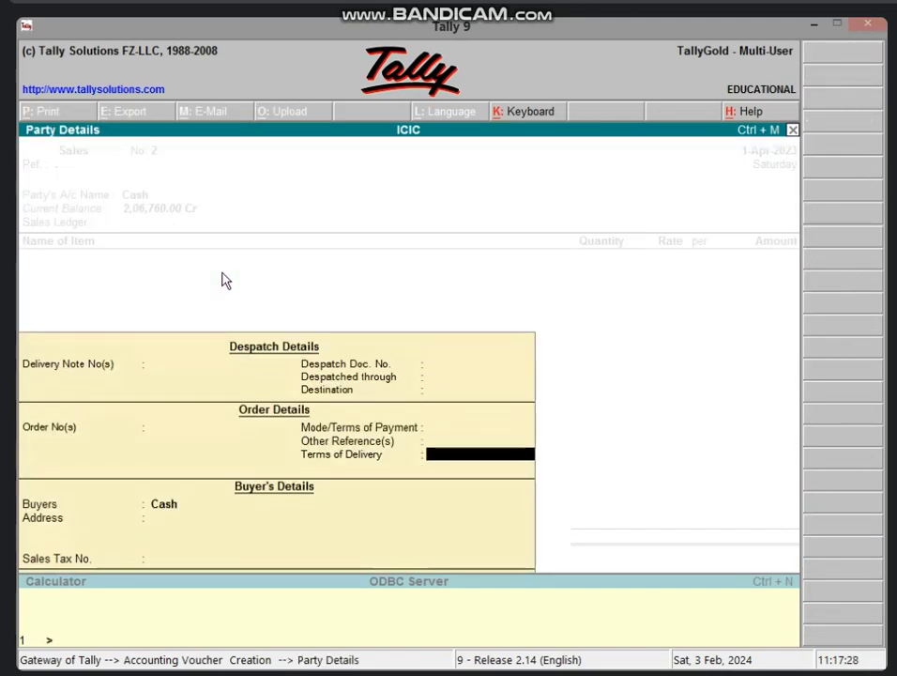
pyautogui.press('Return')
pyautogui.press('Return')
pyautogui.press('Return')
pyautogui.press('Return')
pyautogui.press('Return')
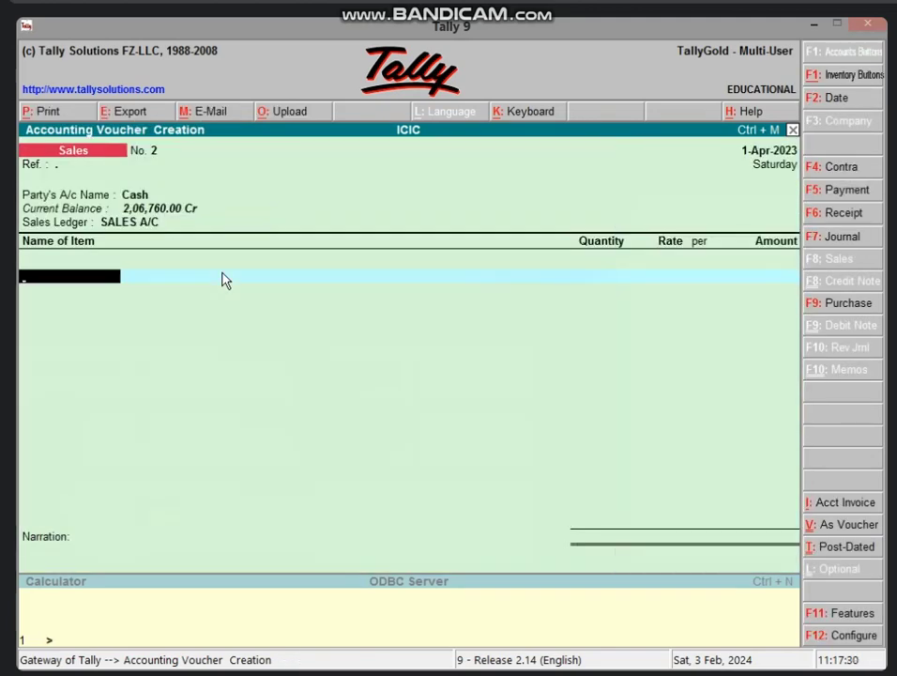
# Check which godown holds the VIVO MOBILE stock in its item allocation, and discard the sales voucher
pyautogui.write('V')
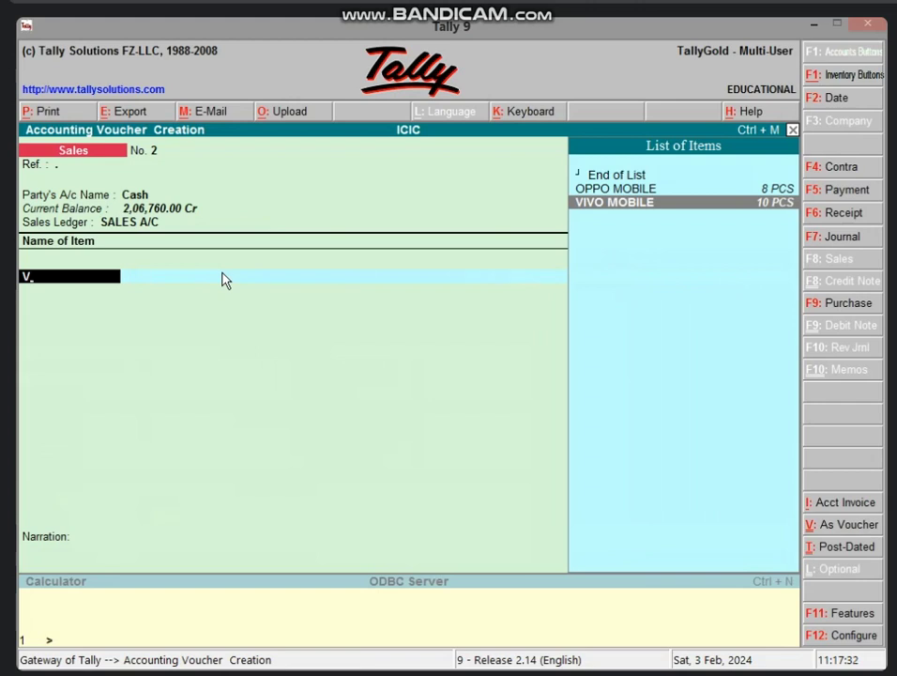
pyautogui.press('Return')
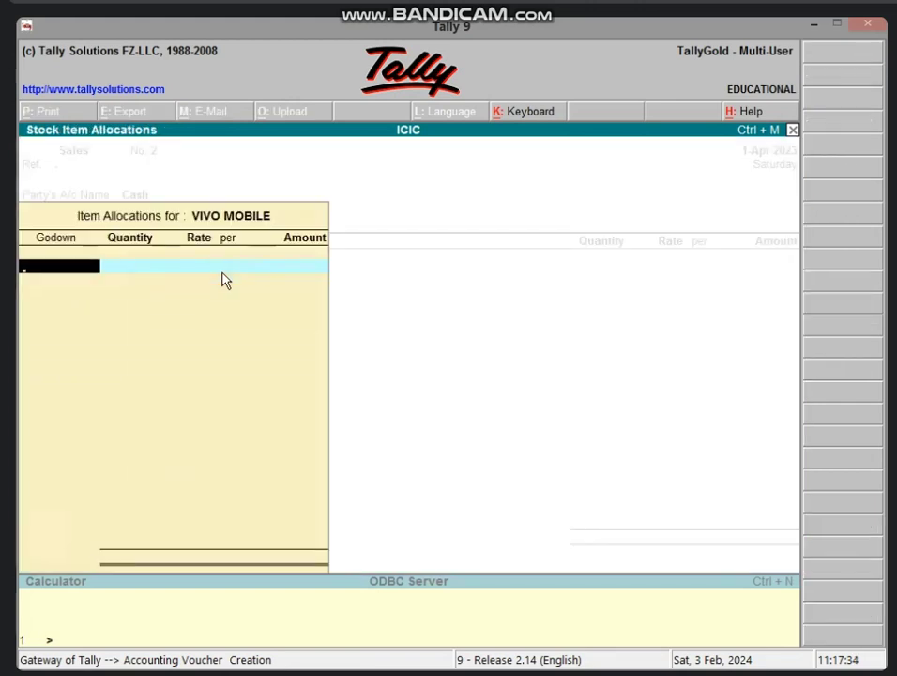
pyautogui.write('G')
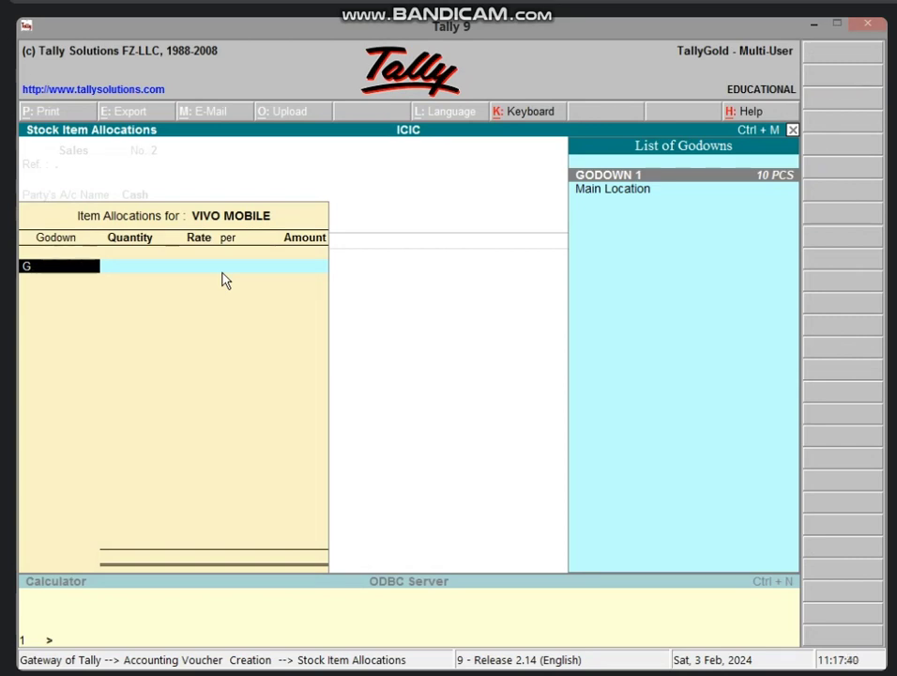
pyautogui.press('BackSpace')
pyautogui.press('Escape')
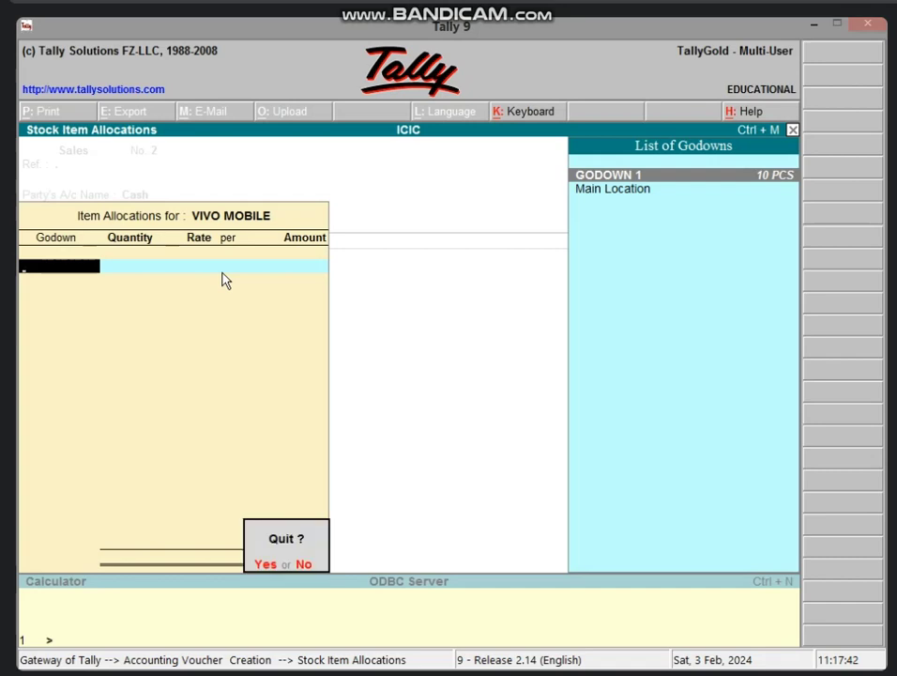
pyautogui.press('Return')
pyautogui.press('Escape')
pyautogui.press('Return')
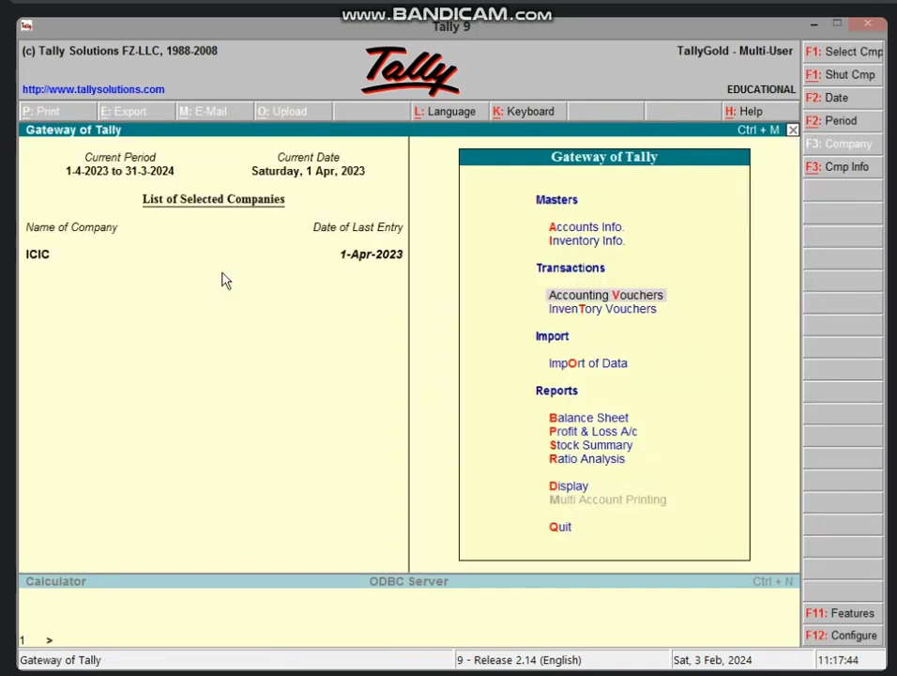
# Start a stock journal and enter VIVO MOBILE from GODOWN 1 as its only source item, 5 PCS at 12,000.00/PCS
pyautogui.press('Down')
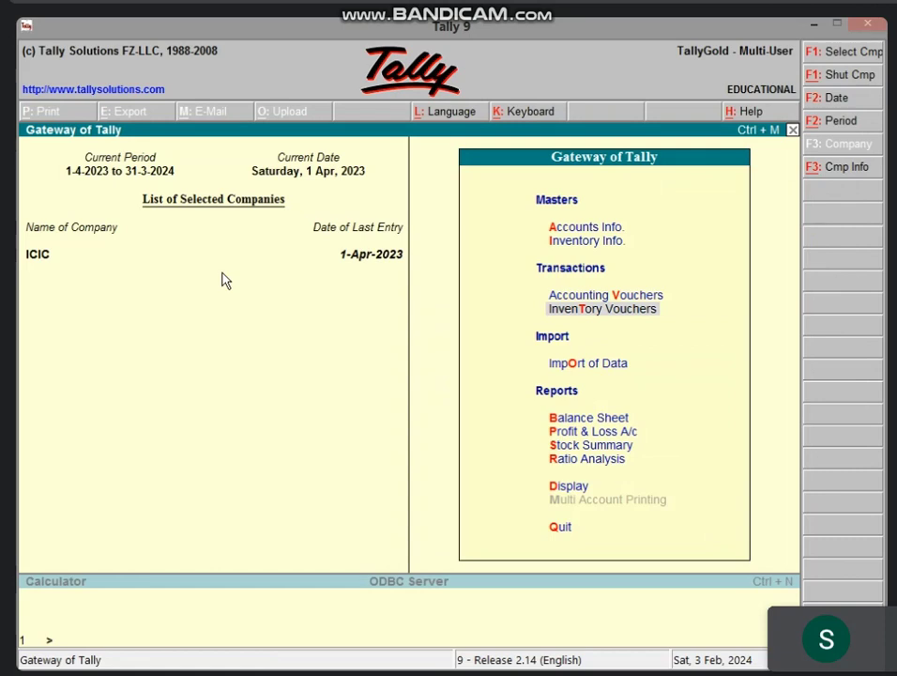
pyautogui.press('Return')
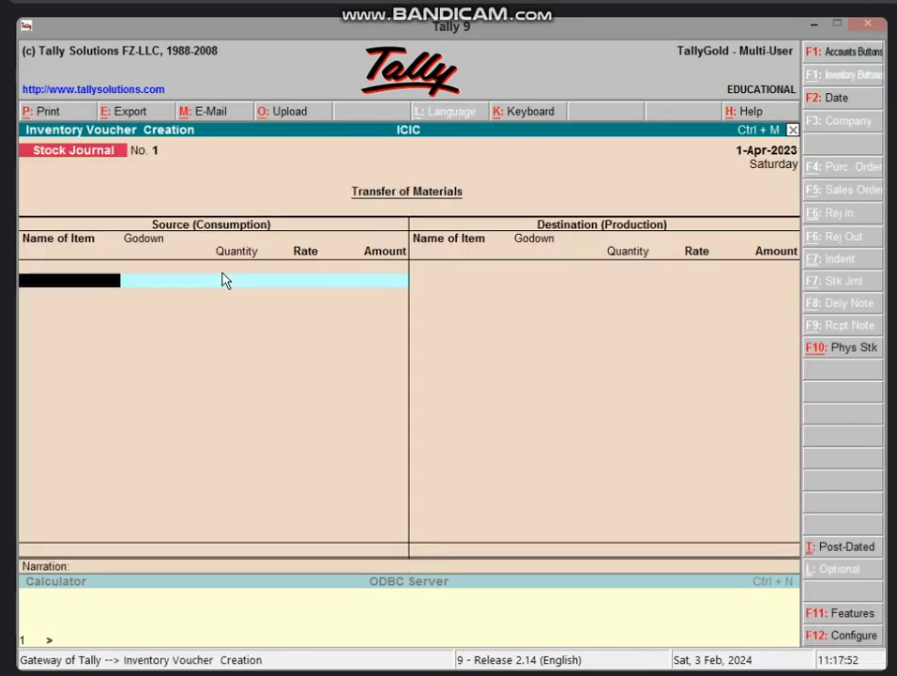
pyautogui.write('V')
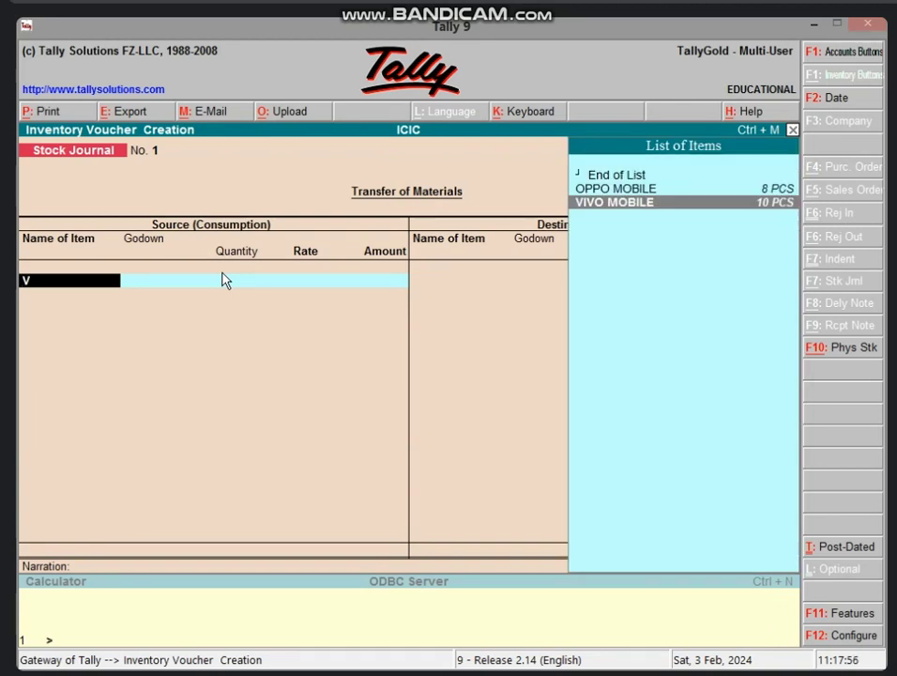
pyautogui.press('Return')
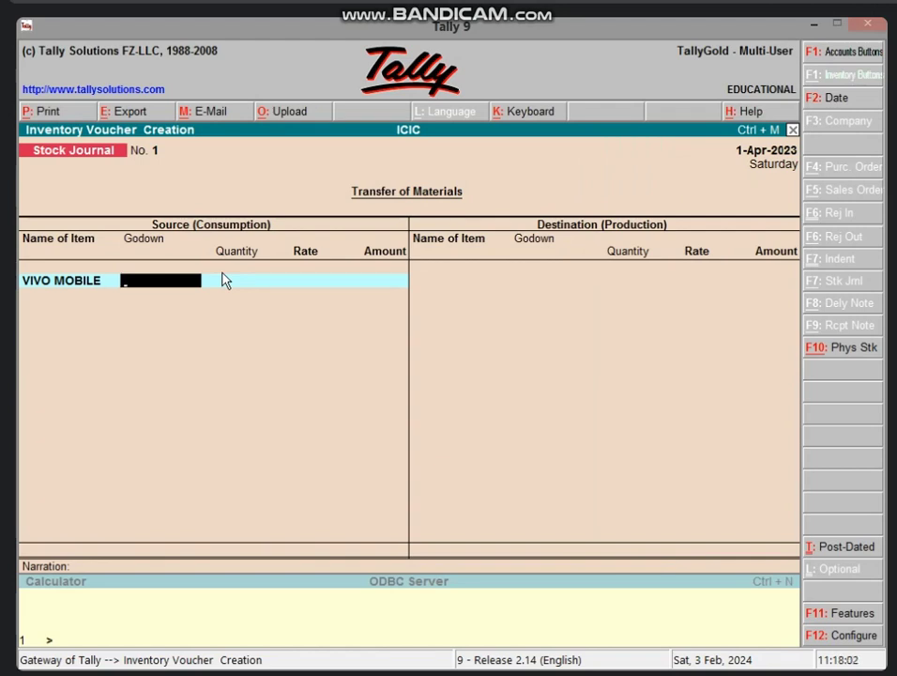
pyautogui.write('G')
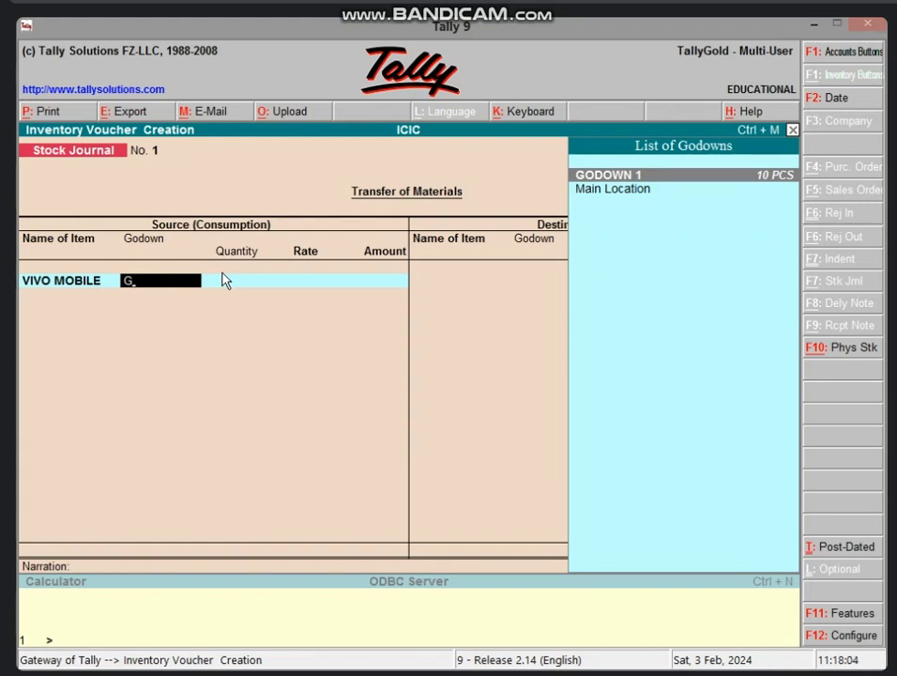
pyautogui.press('Return')
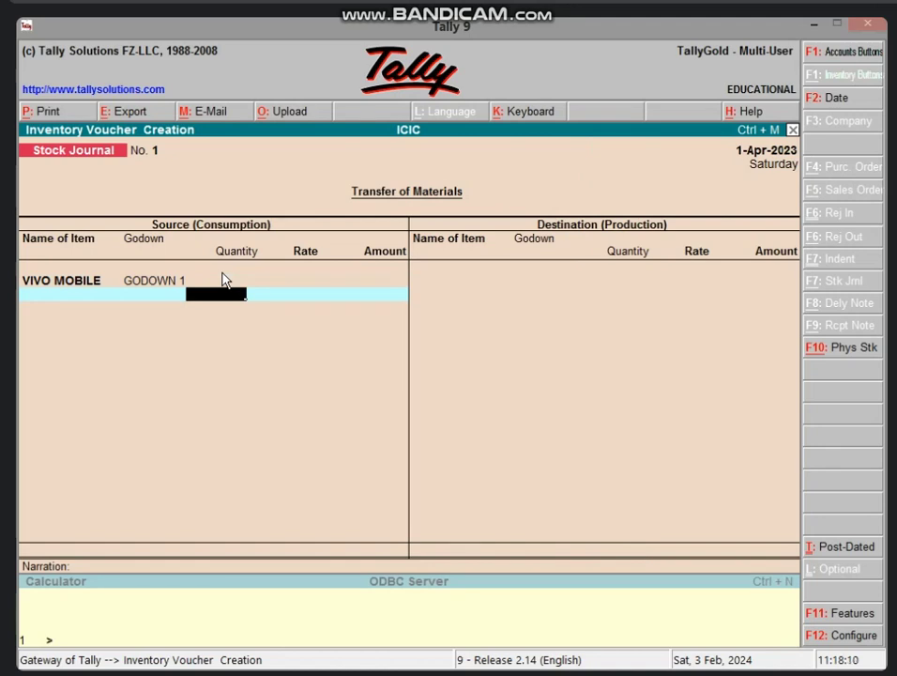
pyautogui.write('5')
pyautogui.press('Return')
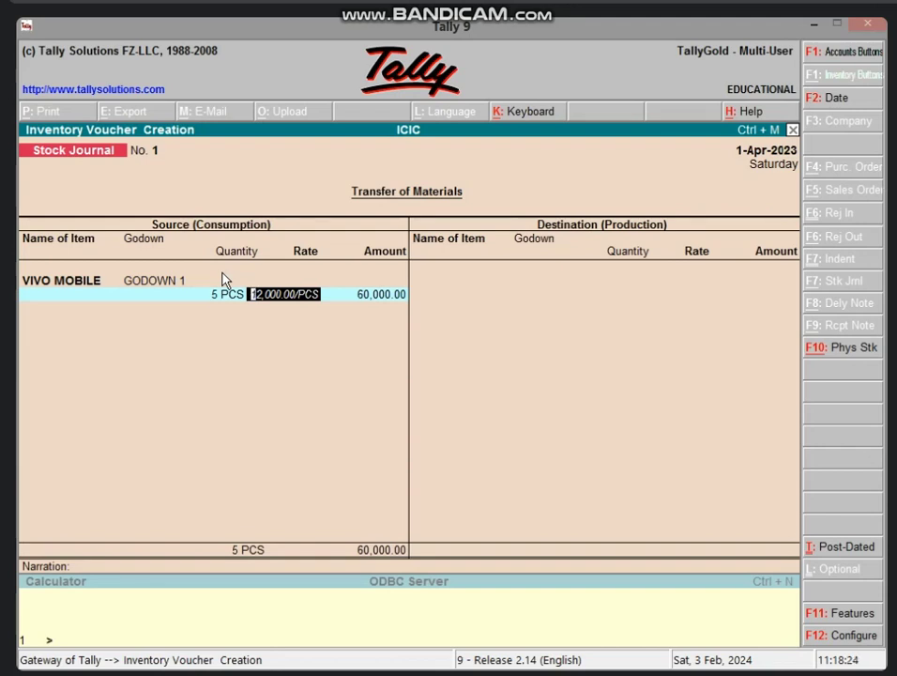
pyautogui.press('Return')
pyautogui.press('Return')
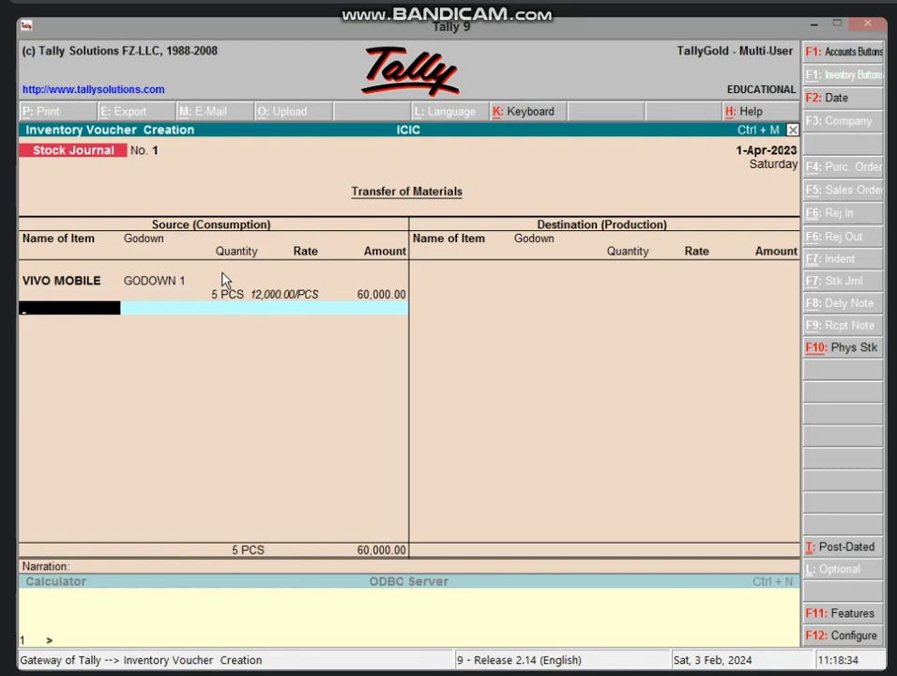
pyautogui.press('Return')
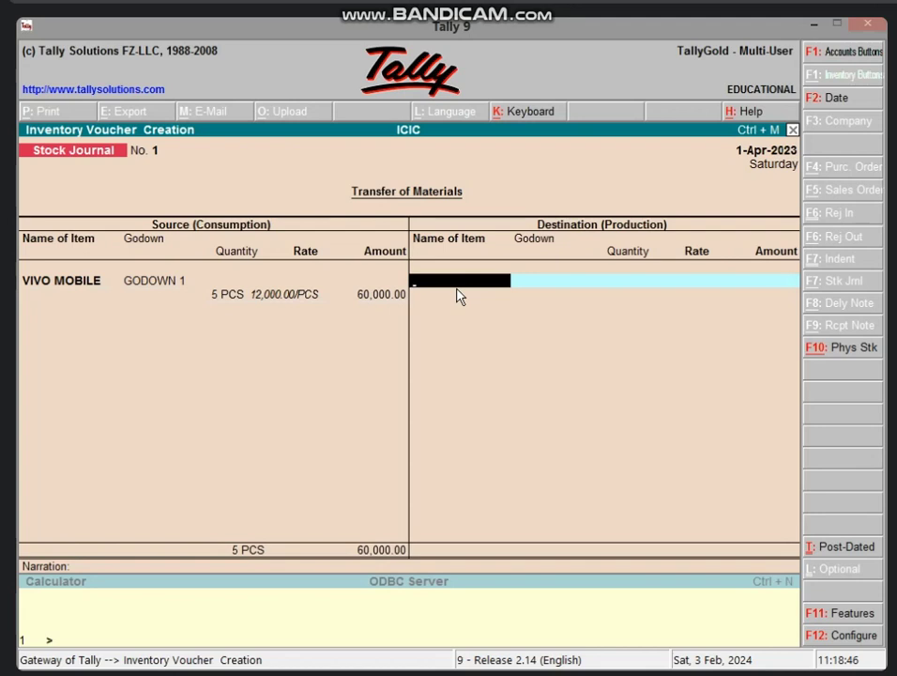
# Enter VIVO MOBILE into Main Location as the only destination item, 5 PCS at 12,000.00/PCS
pyautogui.write('V')
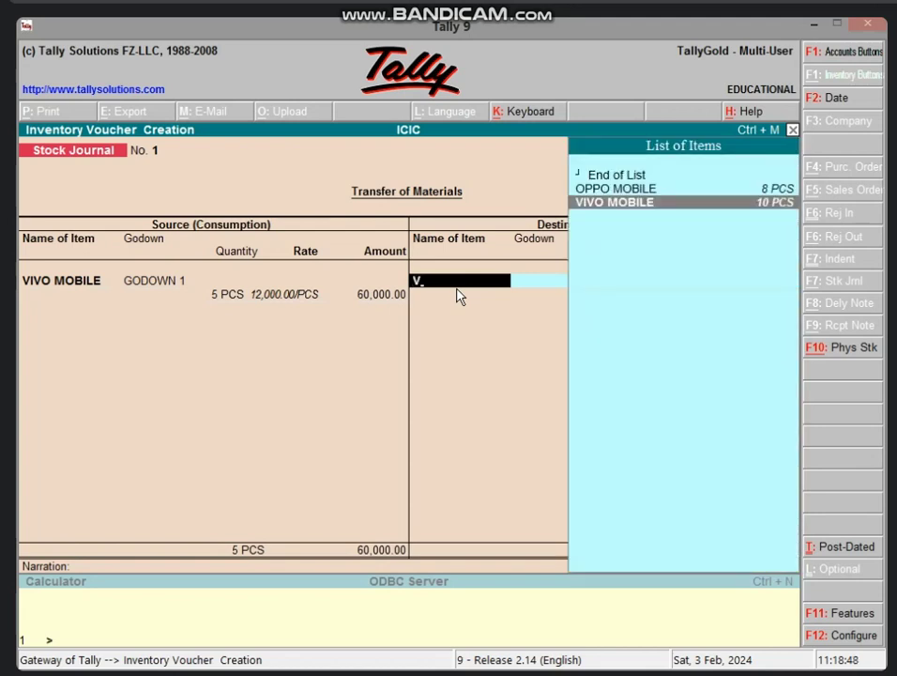
pyautogui.press('Return')
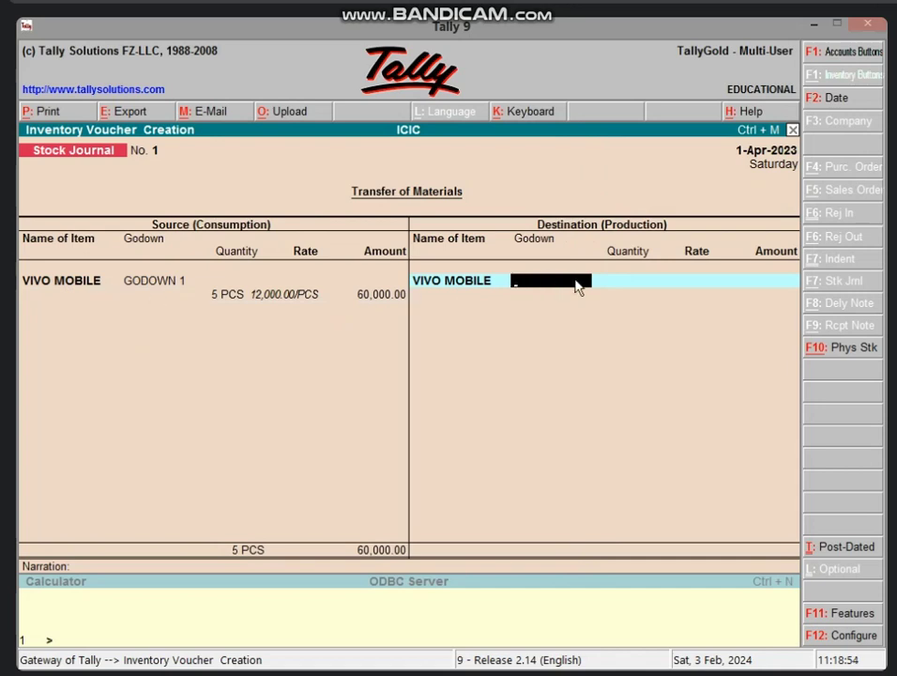
pyautogui.write('M')
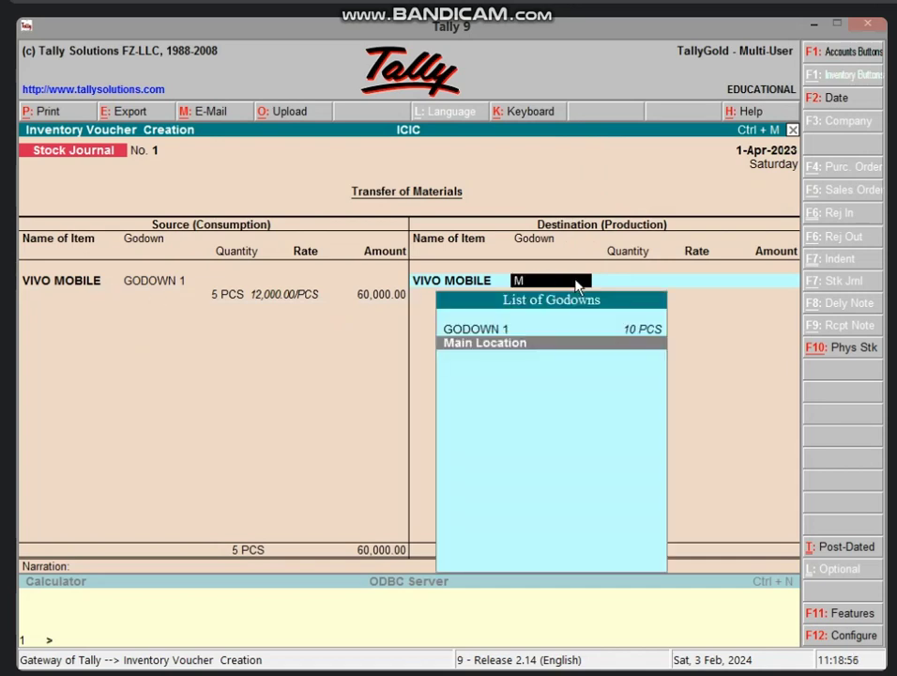
pyautogui.press('Return')
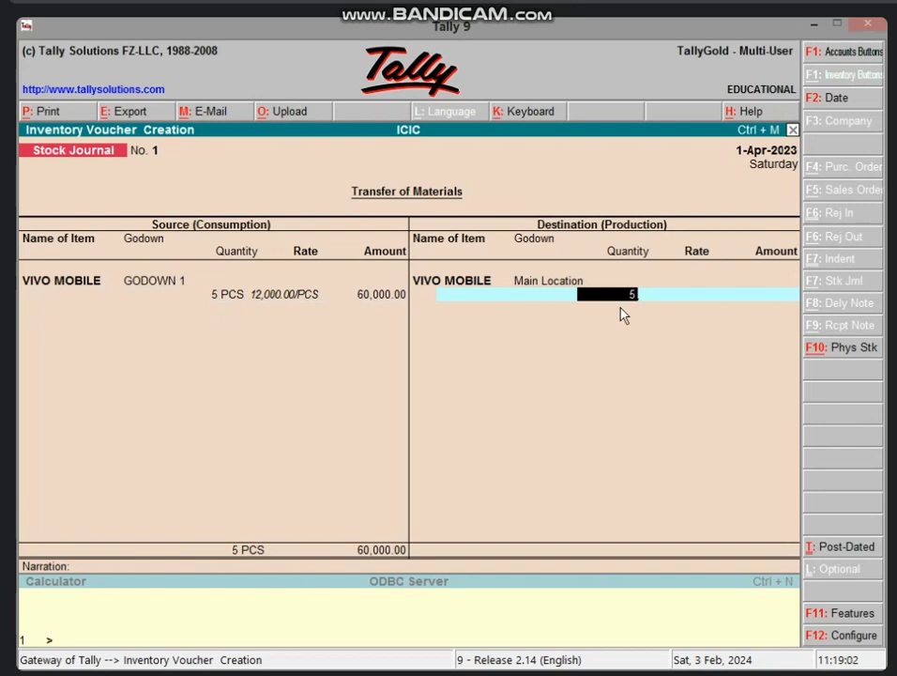
pyautogui.press('Return')
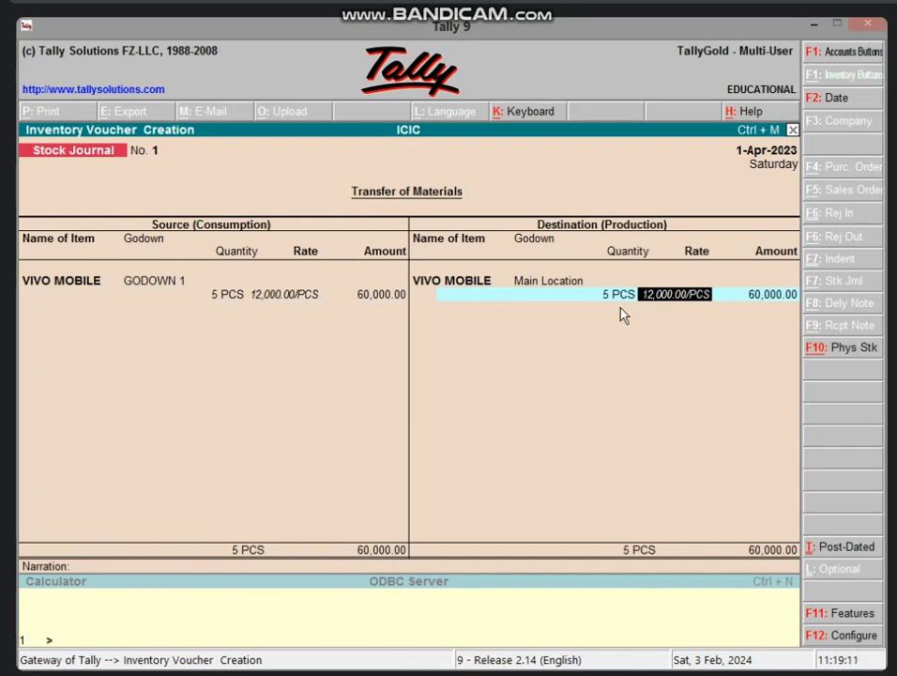
pyautogui.press('Return')
pyautogui.press('Return')
pyautogui.press('Return')
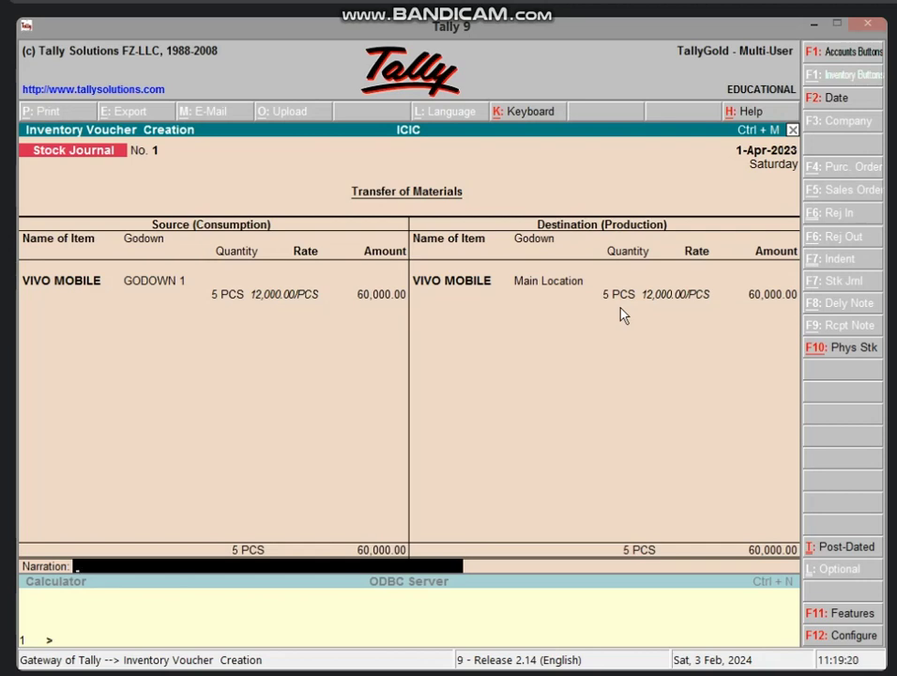
# Save the stock journal without a narration and leave inventory voucher entry
pyautogui.press('Return')
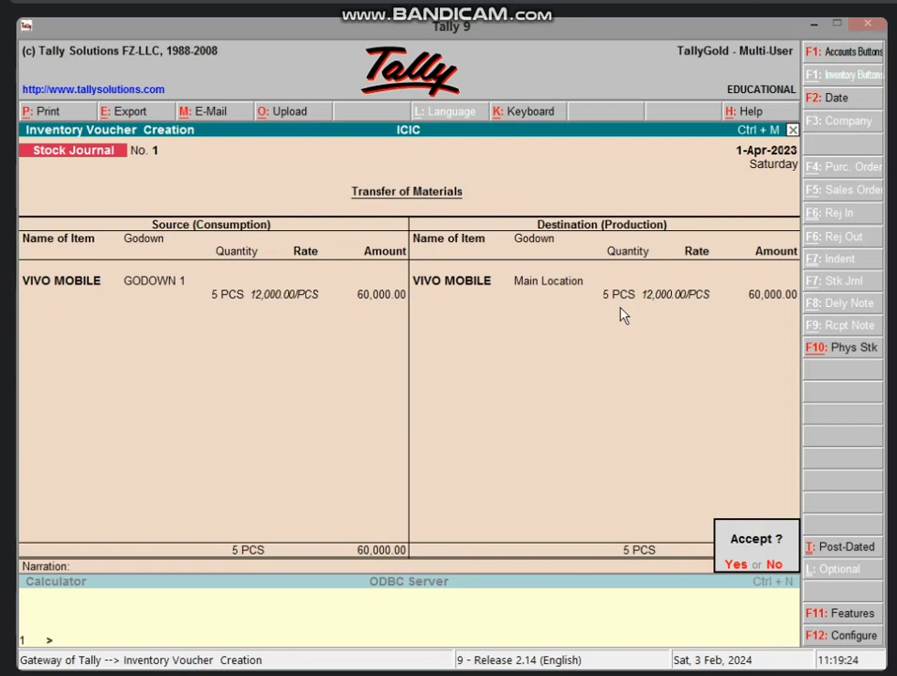
pyautogui.press('Escape')
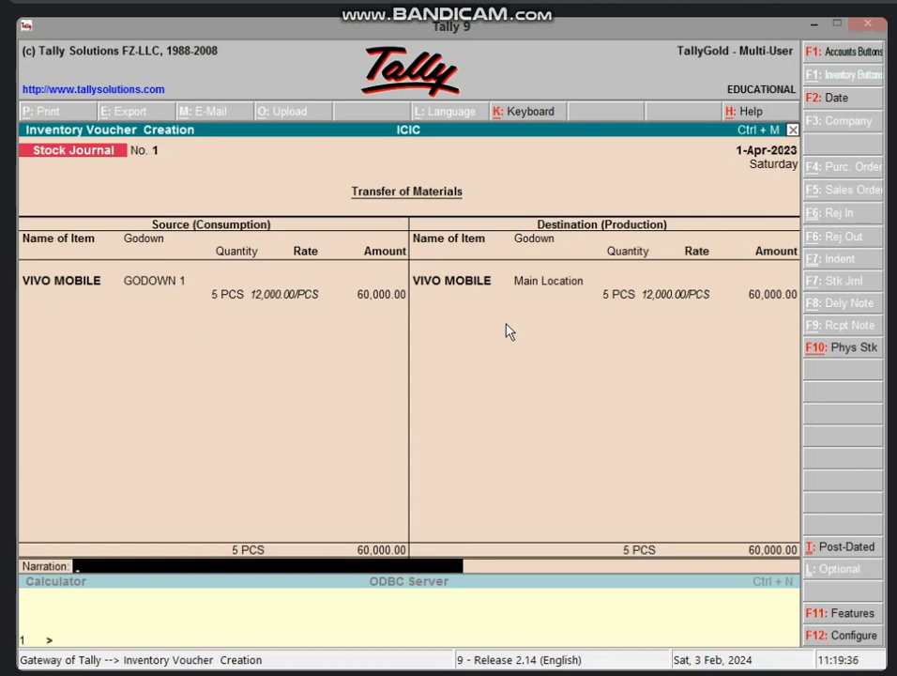
pyautogui.press('Return')
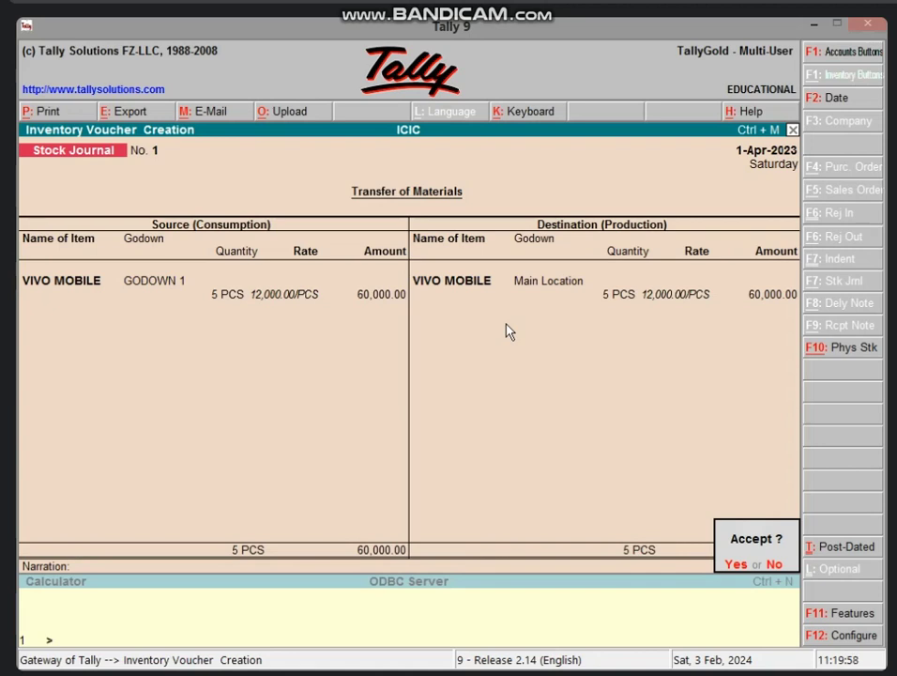
pyautogui.press('Return')
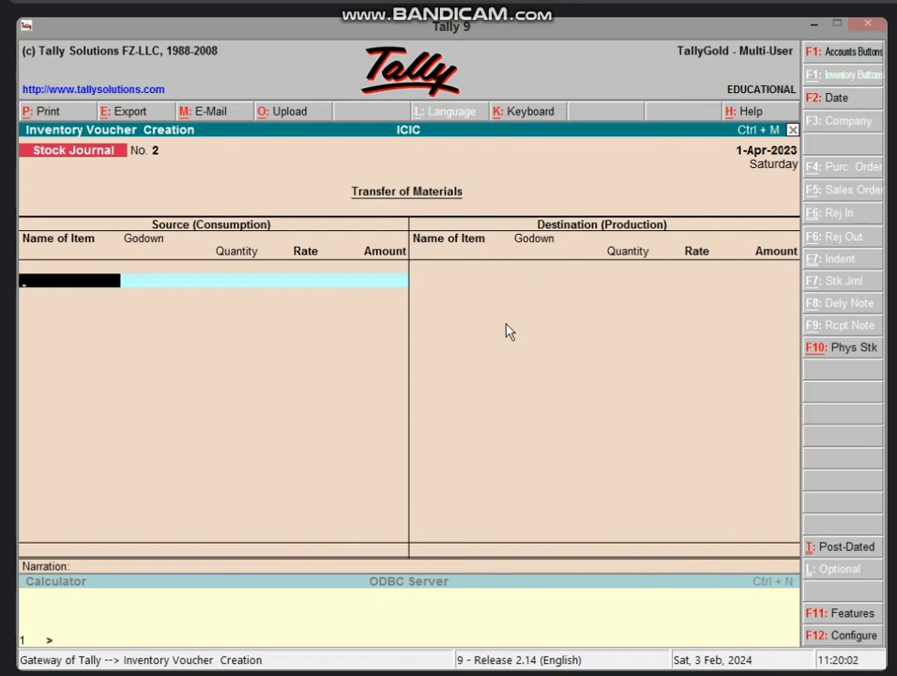
pyautogui.press('Escape')
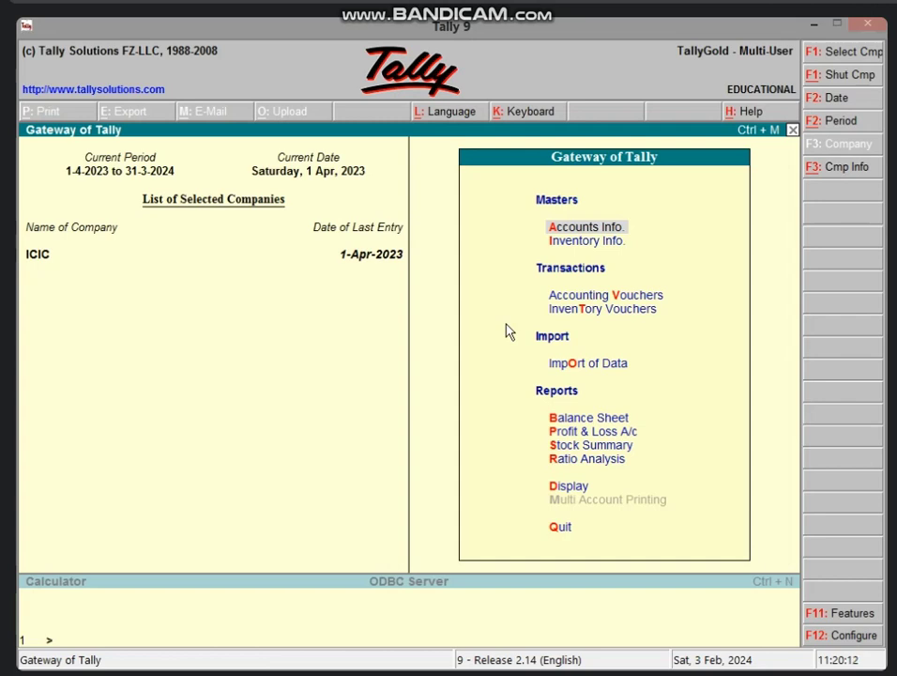
# Create a sales voucher with Cash as the party account, blank despatch and order details, and SALES A/C as the sales ledger
pyautogui.press('v')
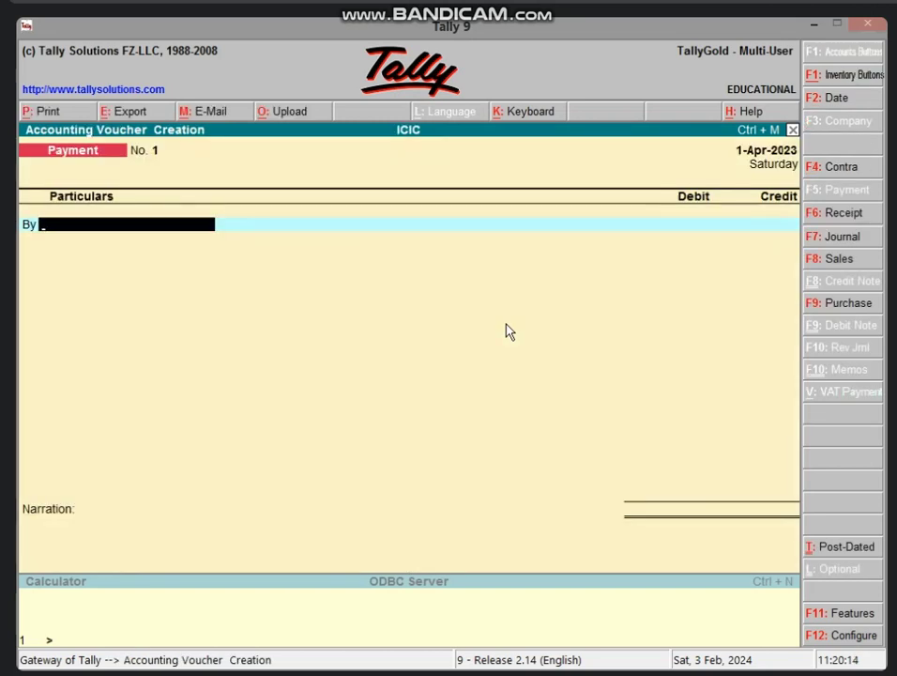
pyautogui.press('F8')
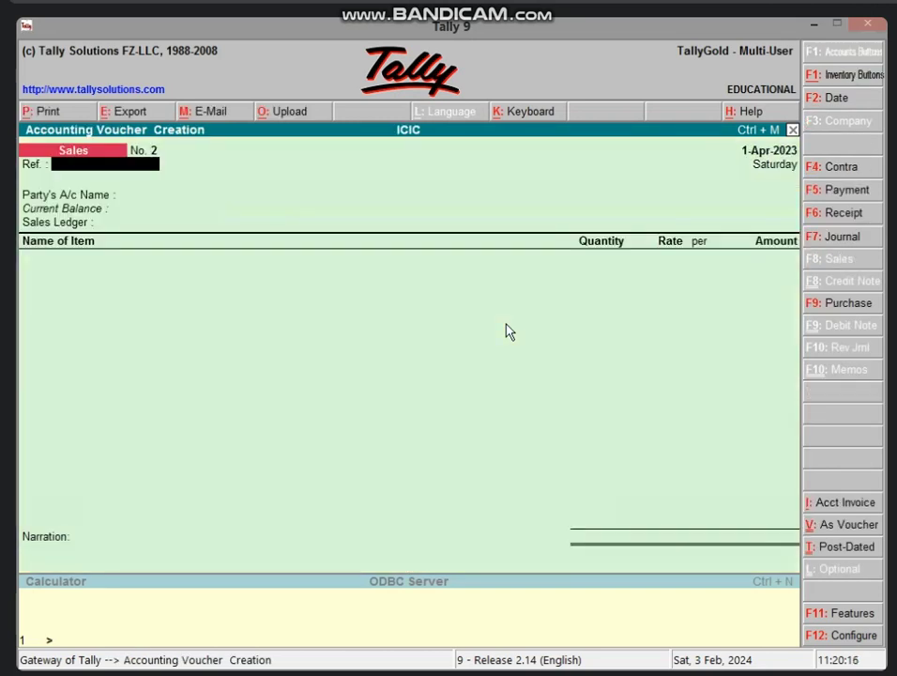
pyautogui.press('Return')
pyautogui.press('Return')
pyautogui.press('Return')
pyautogui.press('Return')
pyautogui.press('Return')
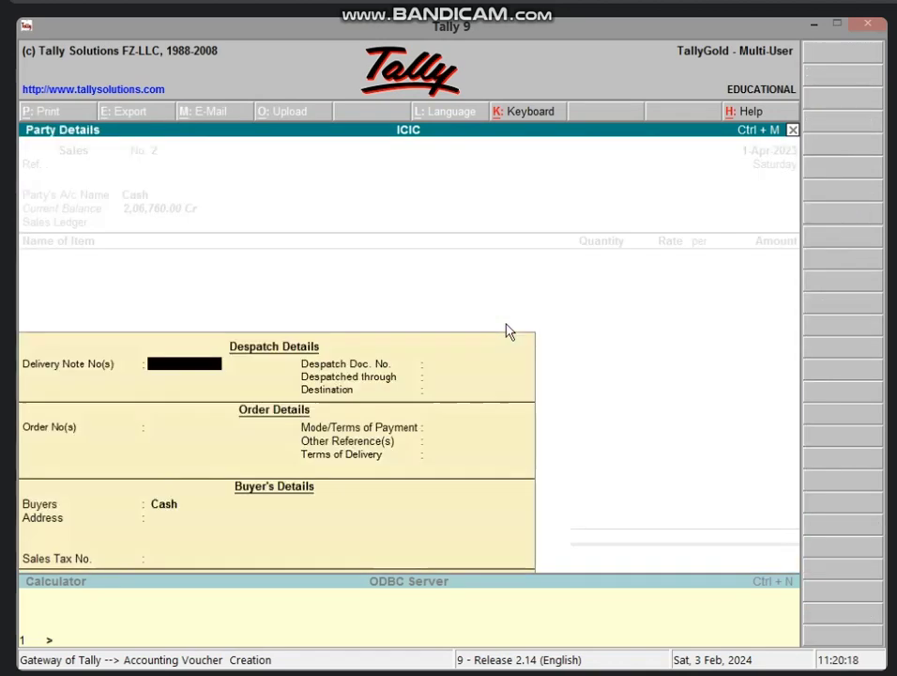
pyautogui.press('Return')
pyautogui.press('Return')
pyautogui.press('Return')
pyautogui.press('Return')
pyautogui.press('Return')
pyautogui.press('Return')
pyautogui.press('Return')
pyautogui.press('Return')
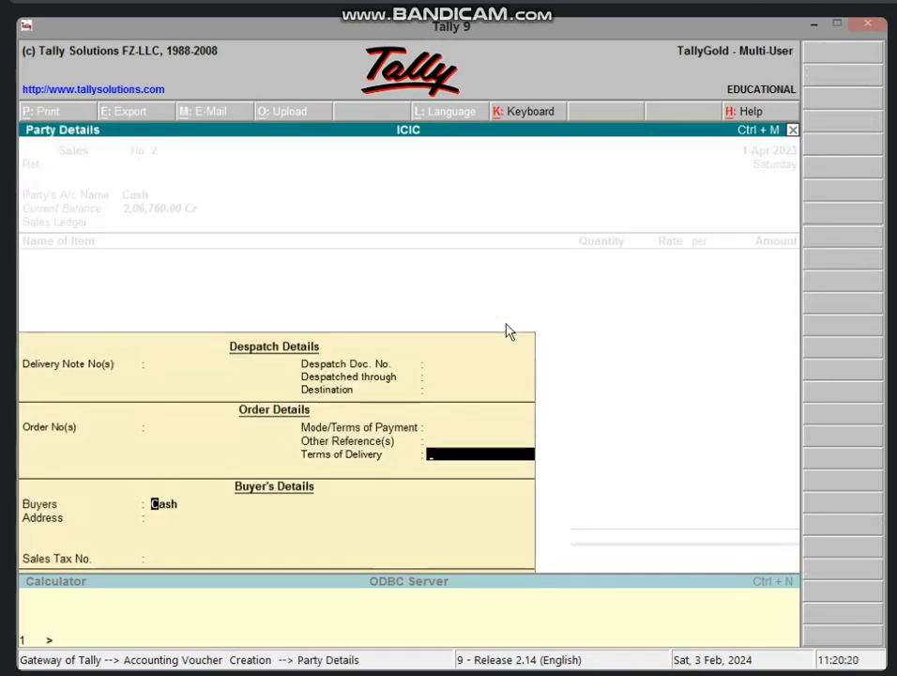
pyautogui.press('Return')
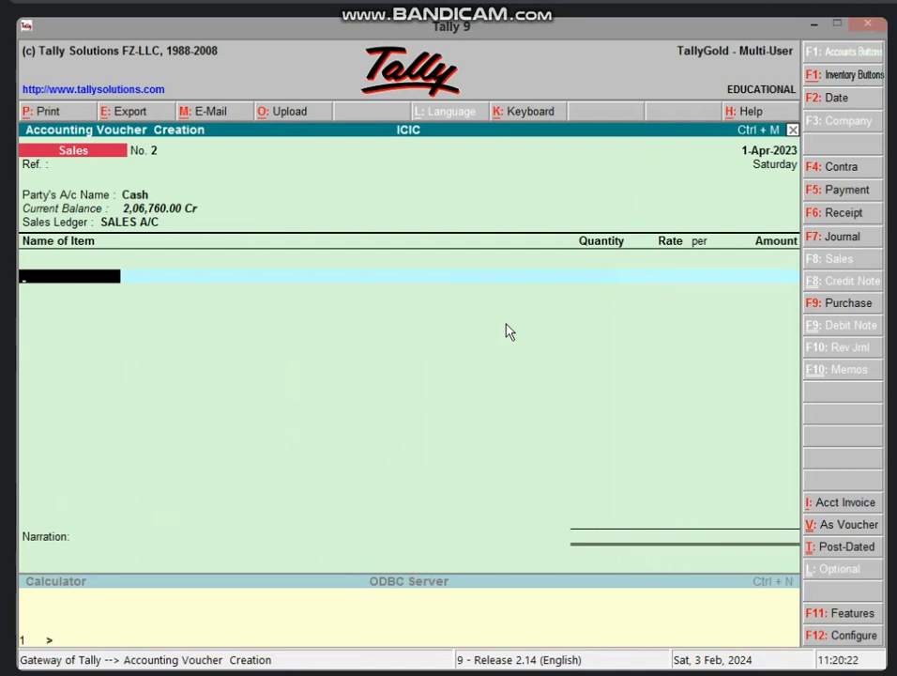
# Add VIVO MOBILE to the sale, allocating 3 PCS from Main Location at a rate of 15,000.00
pyautogui.write('V')
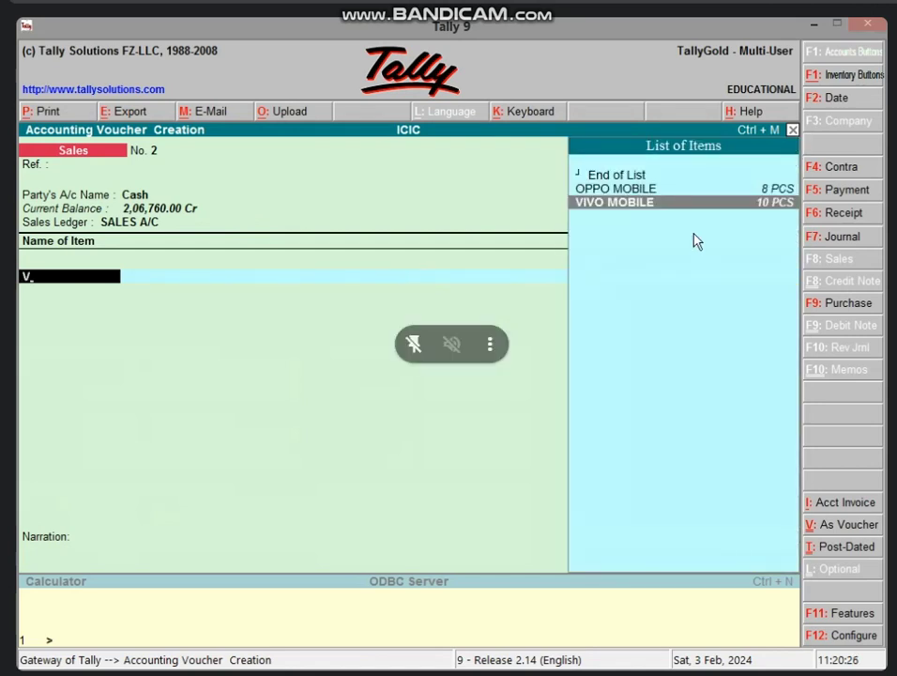
pyautogui.press('Return')
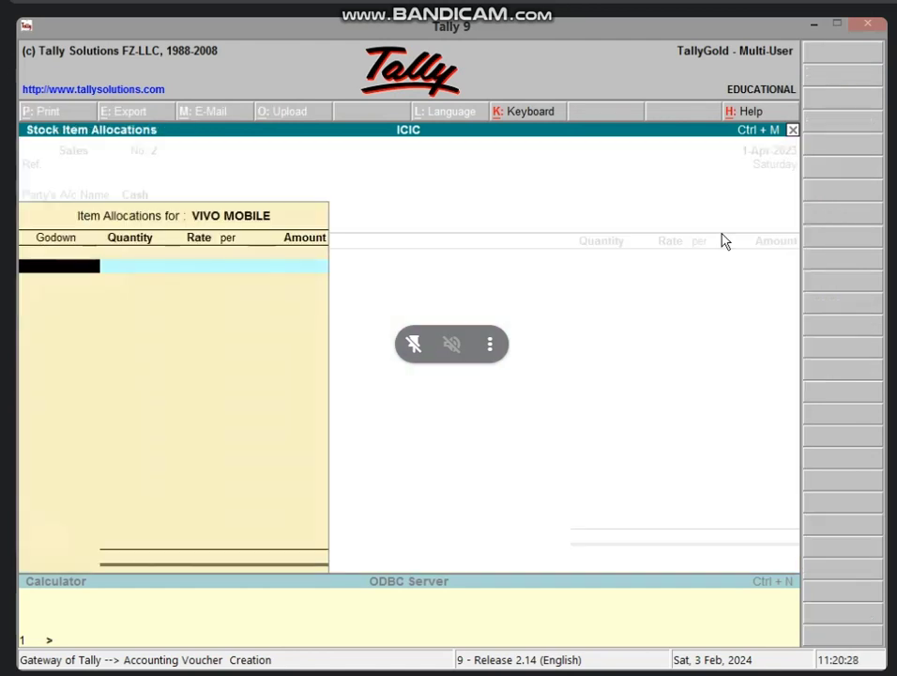
pyautogui.write('G')
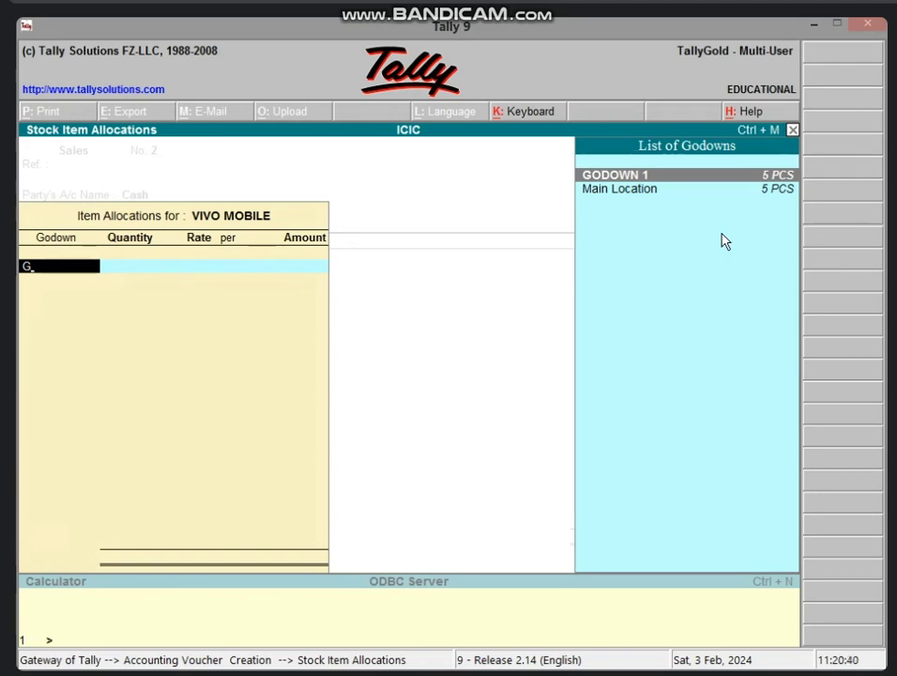
pyautogui.press('Down')
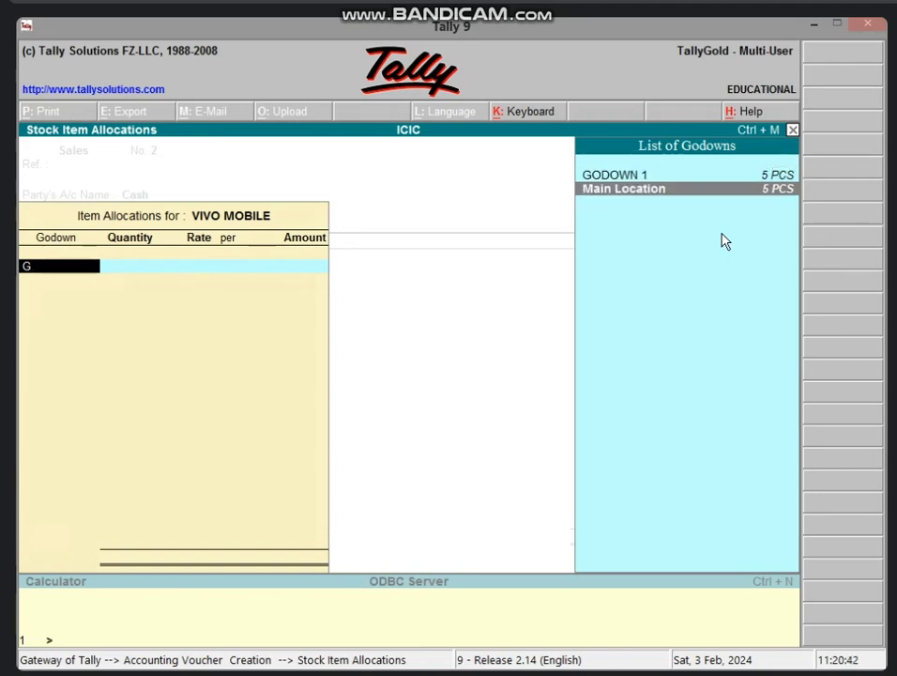
pyautogui.press('Return')
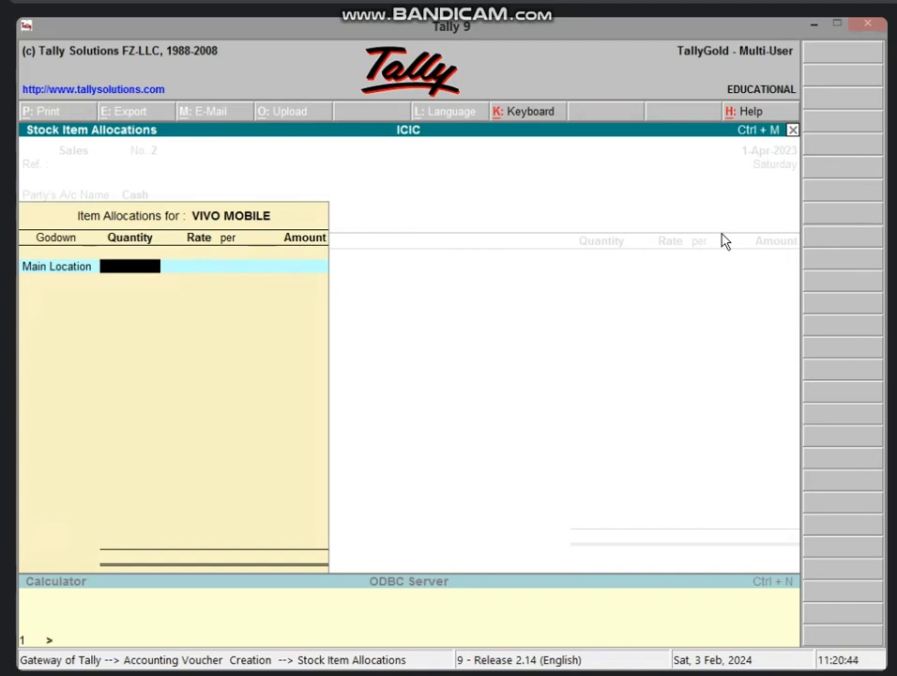
pyautogui.write('3')
pyautogui.press('Return')
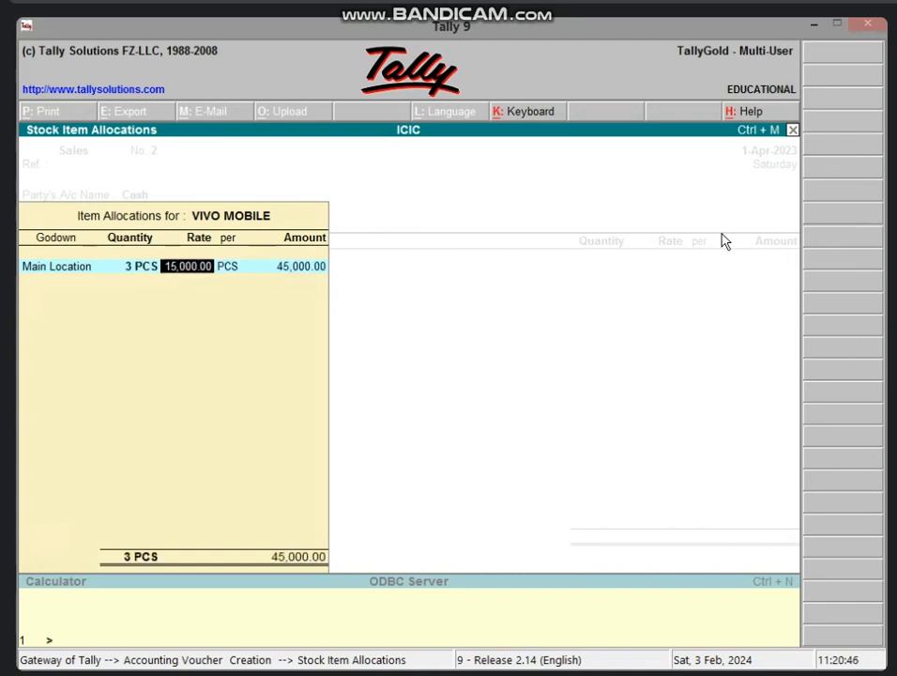
pyautogui.press('Return')
pyautogui.press('Return')
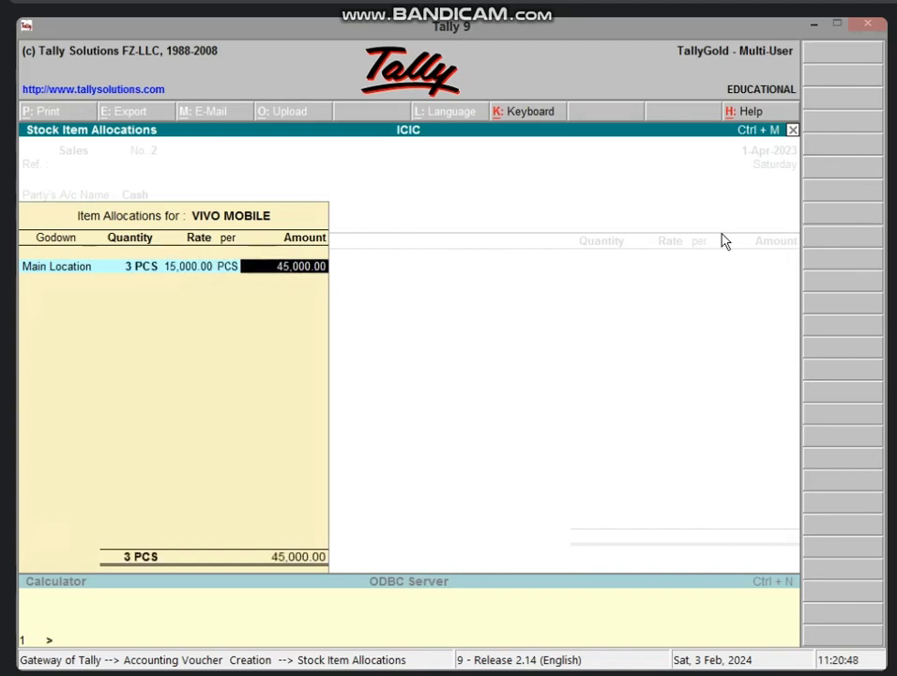
pyautogui.press('Return')
pyautogui.press('Return')
pyautogui.press('Return')
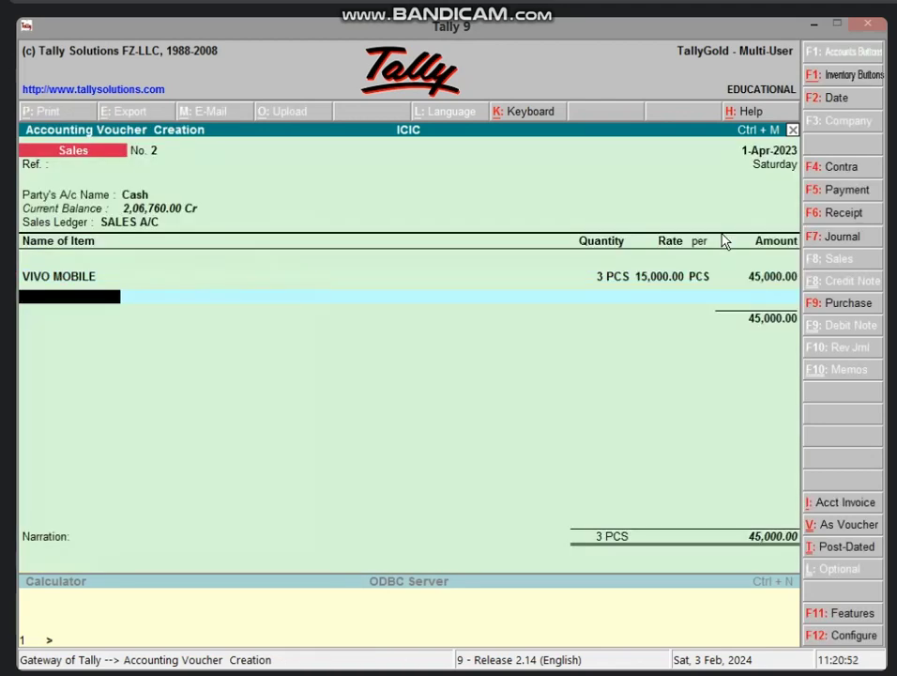
# End the item list, save the sales voucher without a narration, and reopen that saved voucher
pyautogui.press('Return')
pyautogui.press('Return')
pyautogui.press('Return')
pyautogui.press('Return')
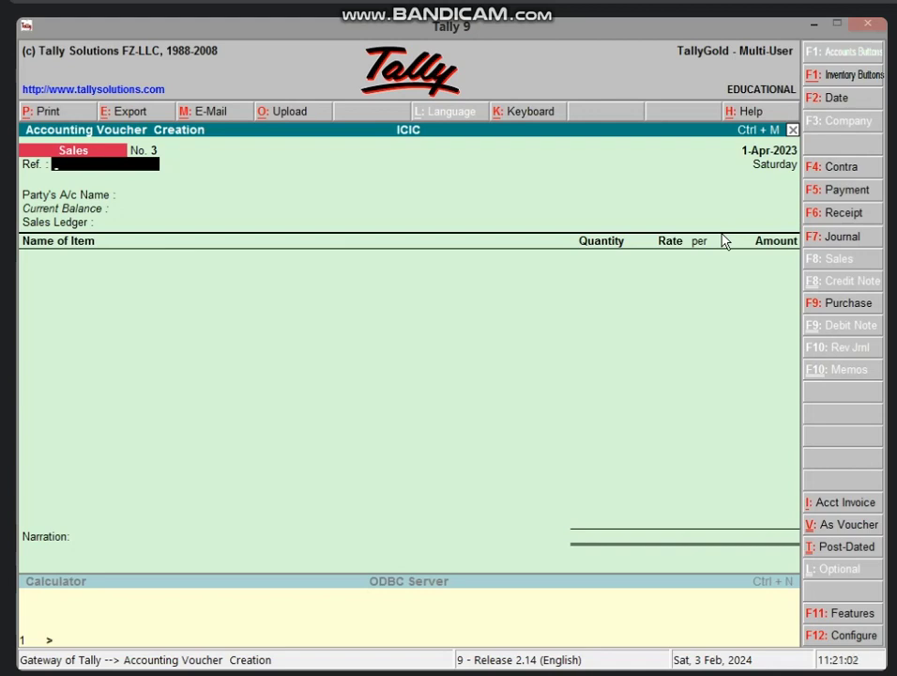
pyautogui.press('pageup')
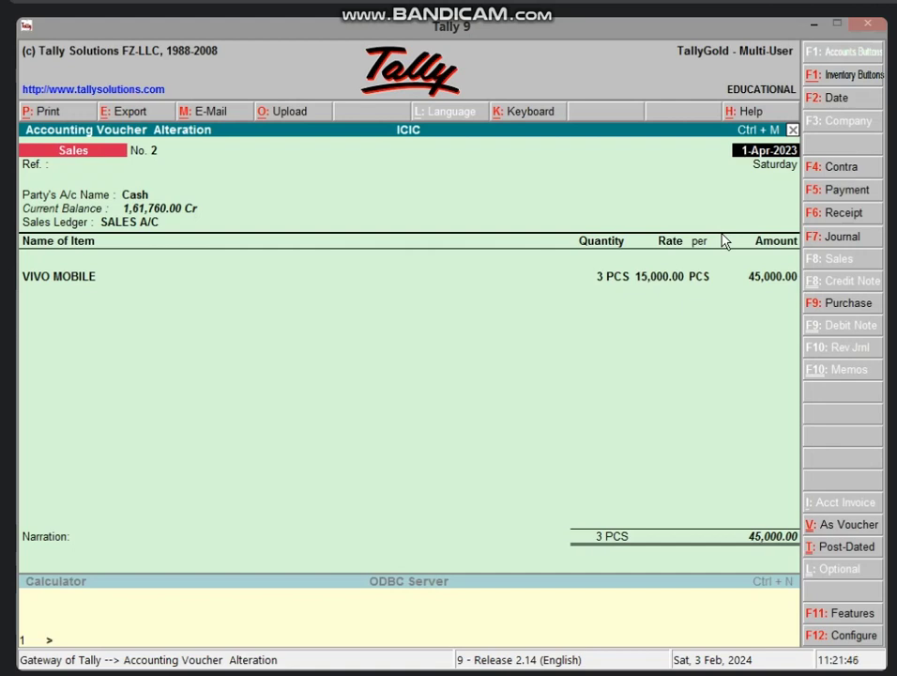
# Review the reopened sales voucher's date, Cash party account, despatch, order and buyer details without changing them
pyautogui.press('Return')
pyautogui.press('Return')
pyautogui.press('Return')
pyautogui.press('Return')
pyautogui.press('Return')
pyautogui.press('Return')
pyautogui.press('Return')
pyautogui.press('Return')
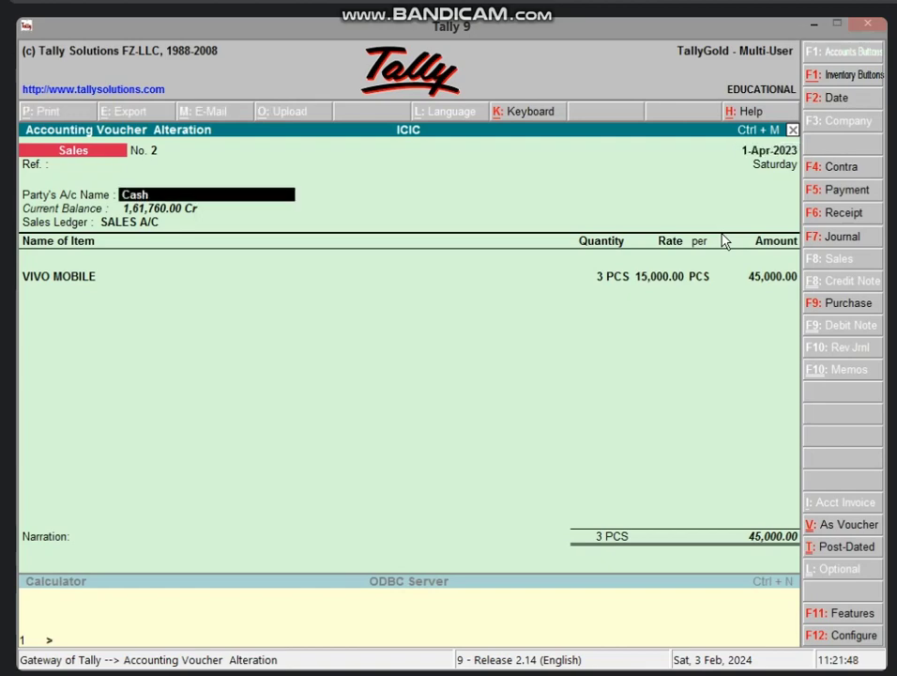
pyautogui.press('Return')
pyautogui.press('Return')
pyautogui.press('Return')
pyautogui.press('Return')
pyautogui.press('Return')
pyautogui.press('Return')
pyautogui.press('Return')
pyautogui.press('Return')
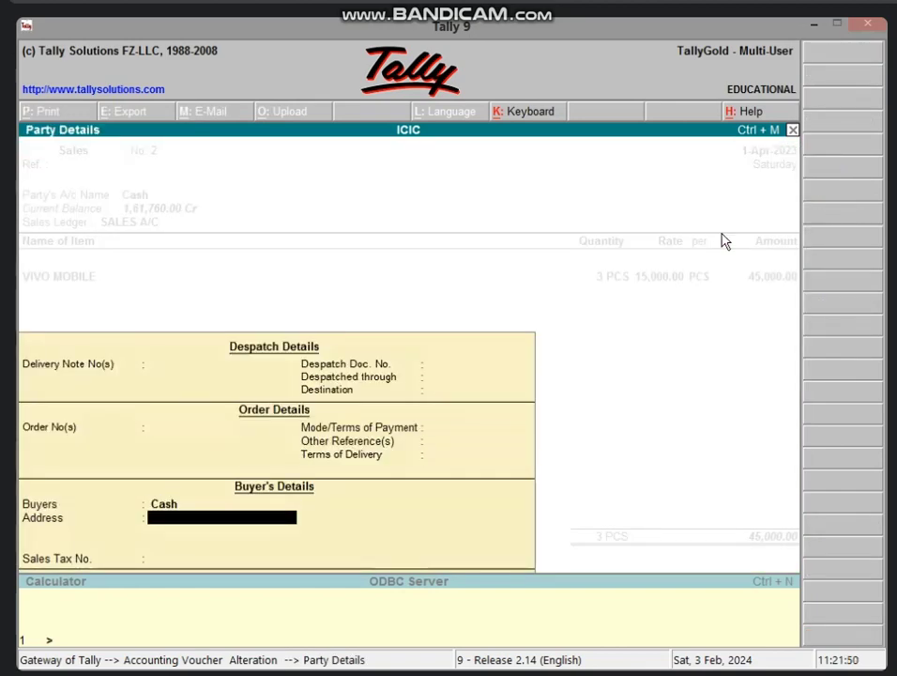
pyautogui.press('Return')
pyautogui.press('Return')
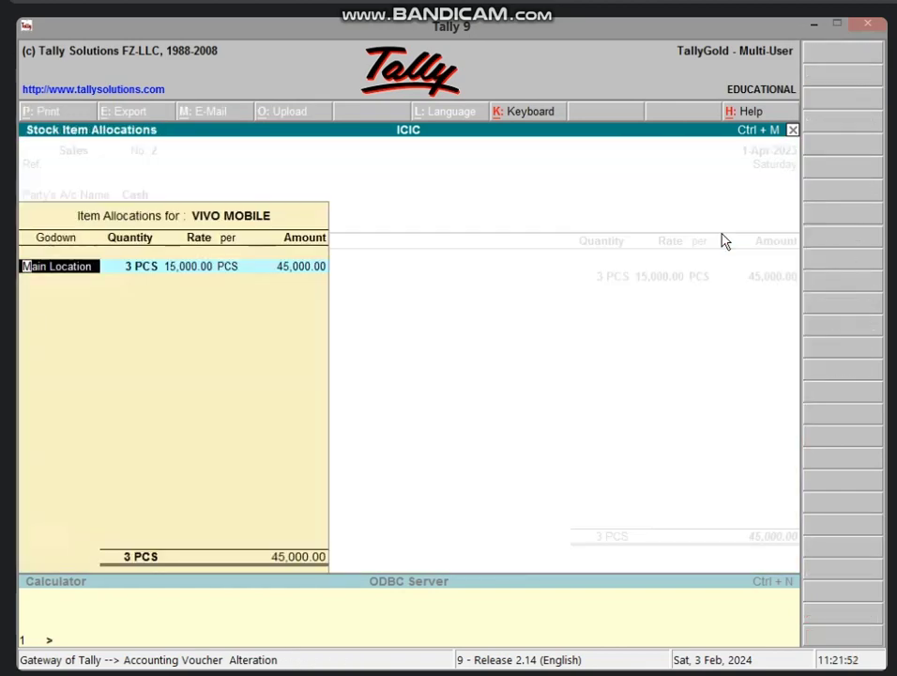
# Review the VIVO MOBILE godown allocation, save the sales voucher again unchanged, and leave accounting voucher entry
pyautogui.press('Return')
pyautogui.press('Return')
pyautogui.press('Return')
pyautogui.press('Return')
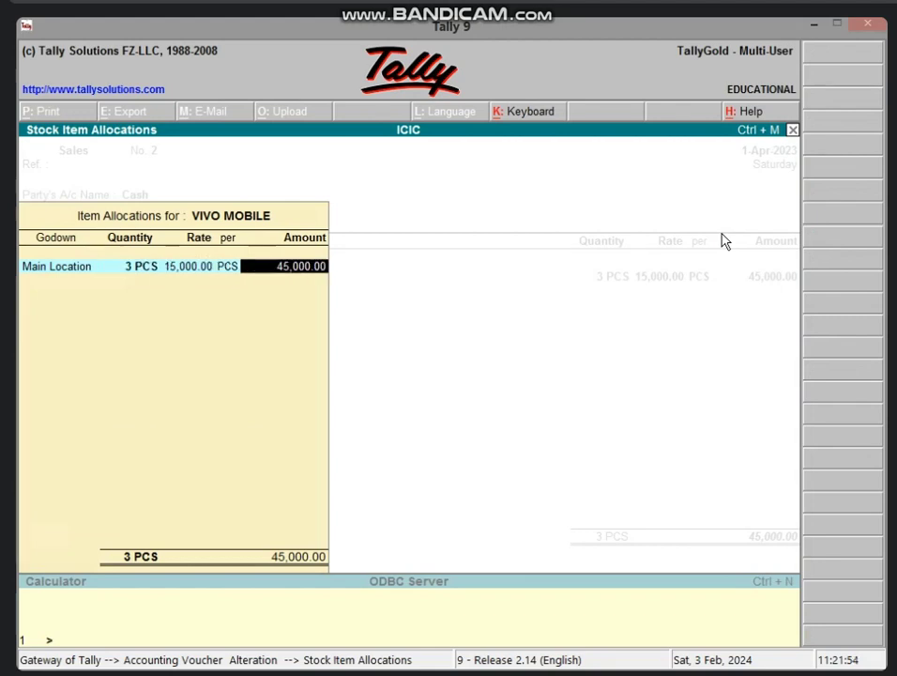
pyautogui.press('Return')
pyautogui.press('Return')
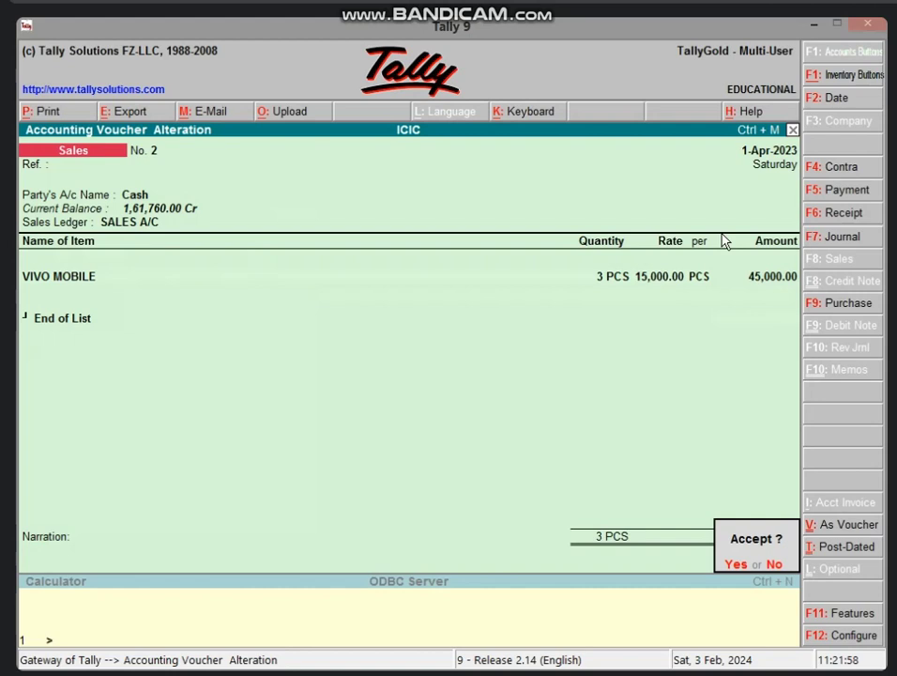
pyautogui.press('Return')
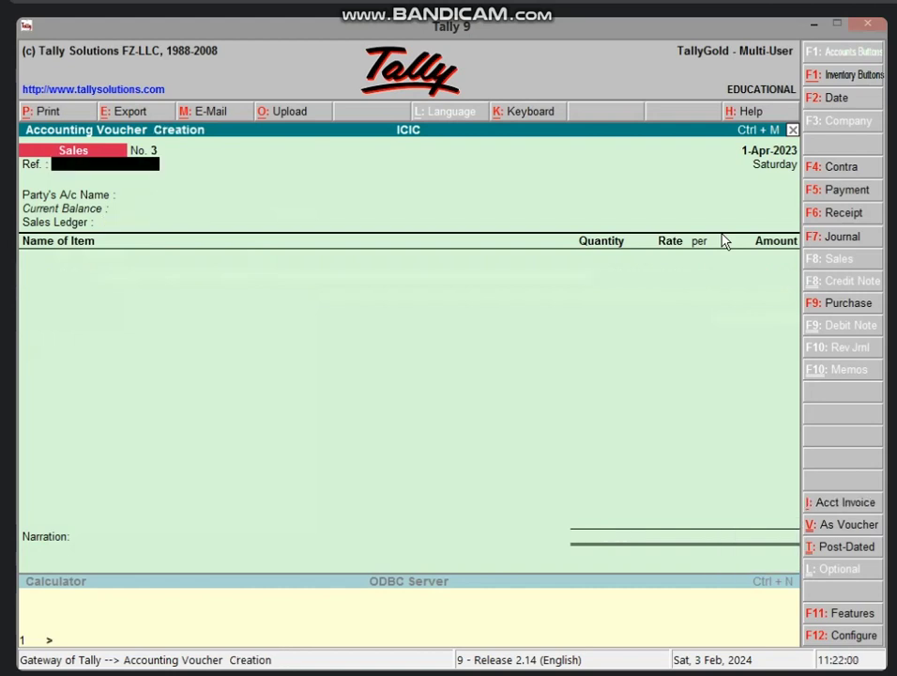
pyautogui.press('Escape')
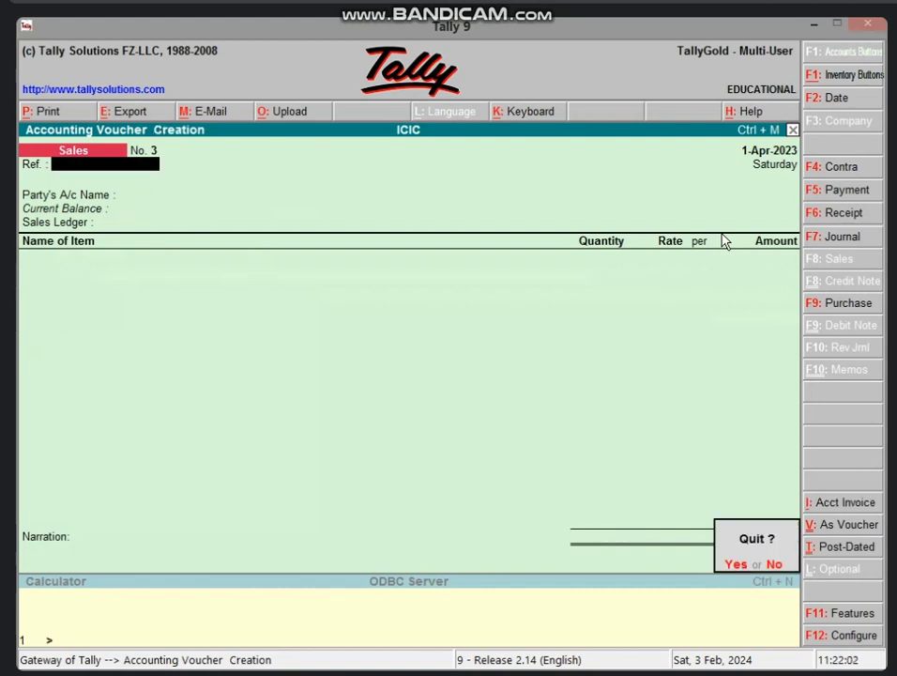
pyautogui.press('Return')
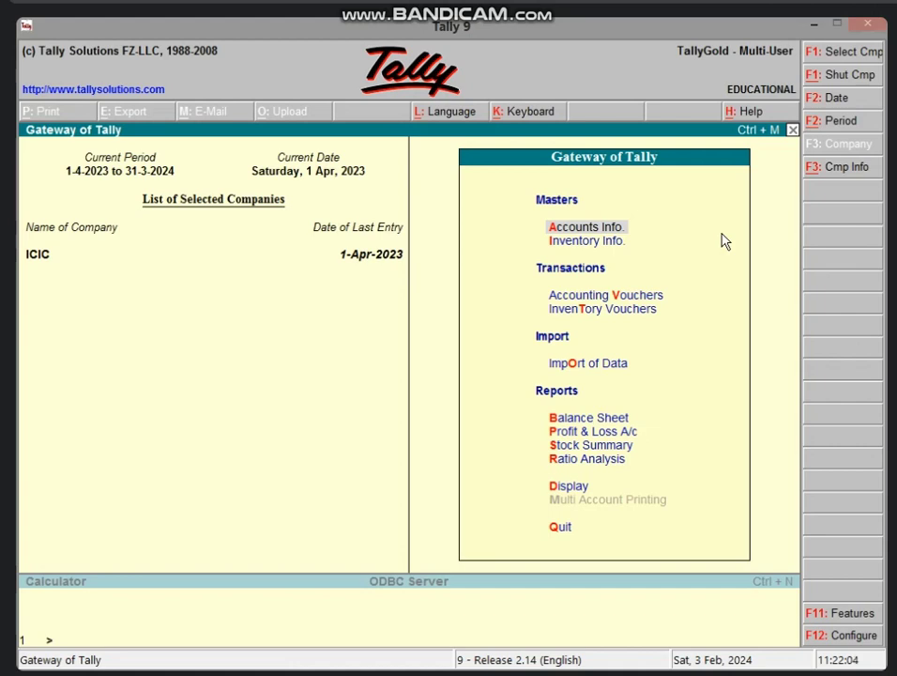
# Create a stock journal with VIVO MOBILE as the source item, taking 5 PCS from GODOWN 1 at 12,000.00/PCS
pyautogui.press('Down')
pyautogui.press('Down')
pyautogui.press('Down')
pyautogui.press('Return')
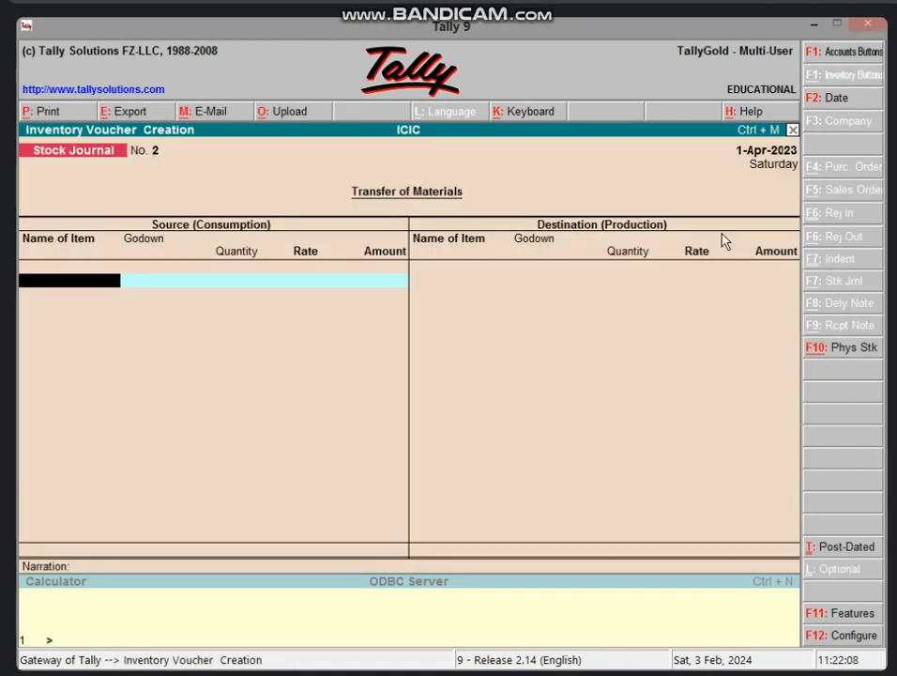
pyautogui.write('V')
pyautogui.press('Return')
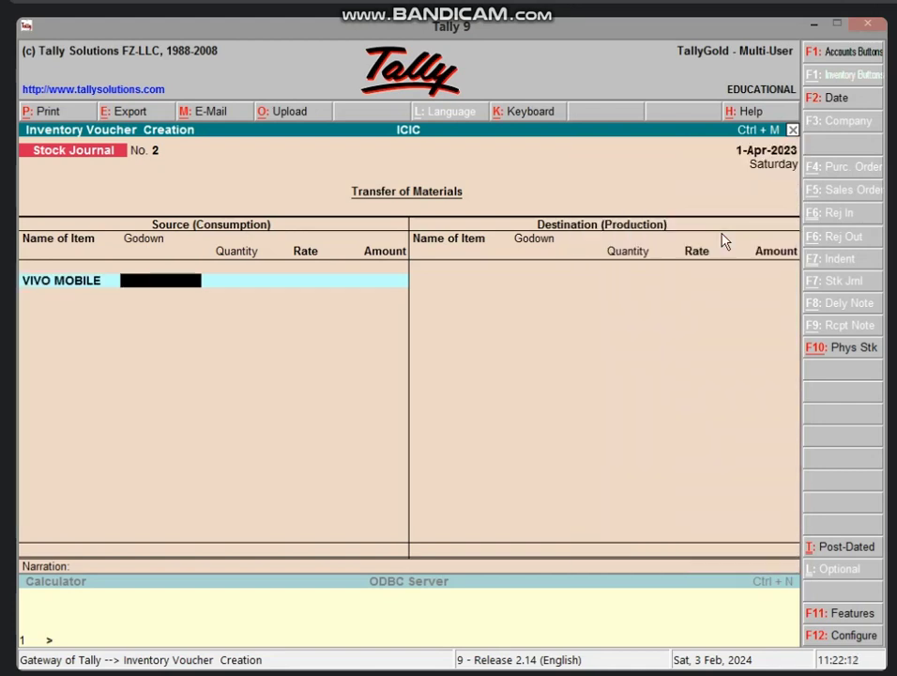
pyautogui.write('G')
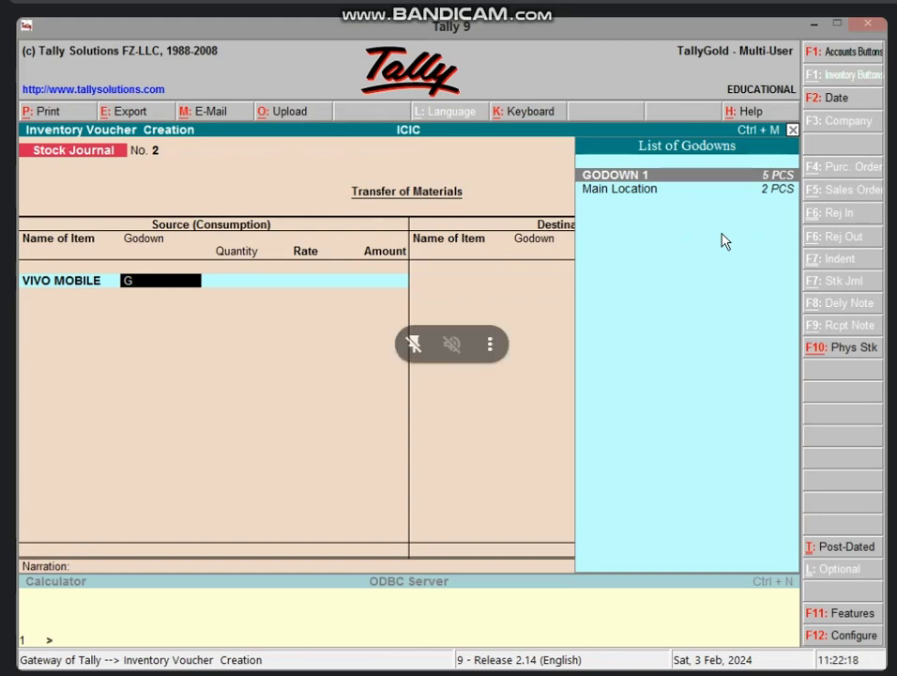
pyautogui.press('Return')
pyautogui.write('5')
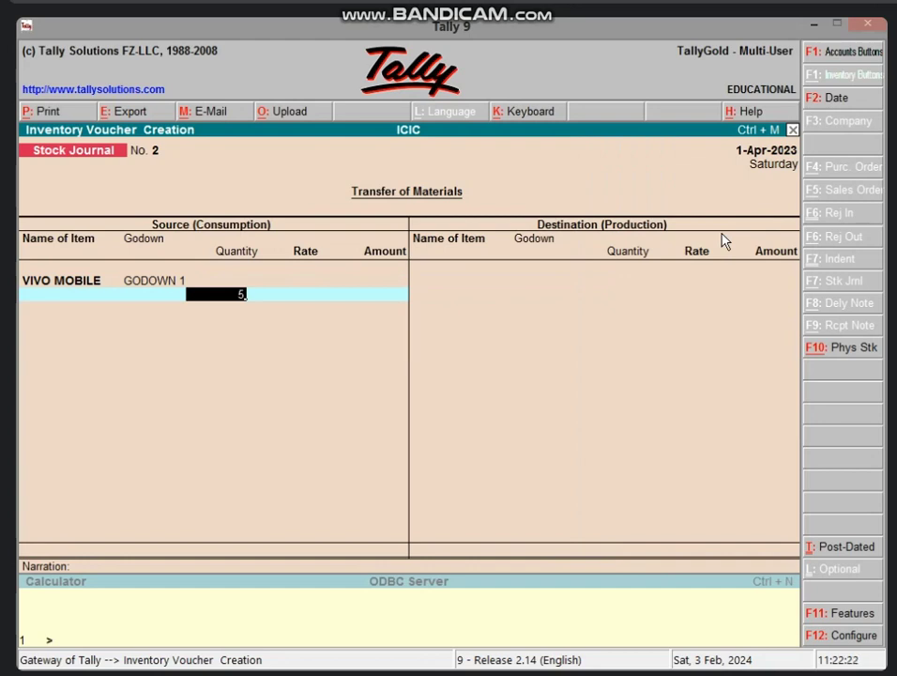
pyautogui.press('Return')
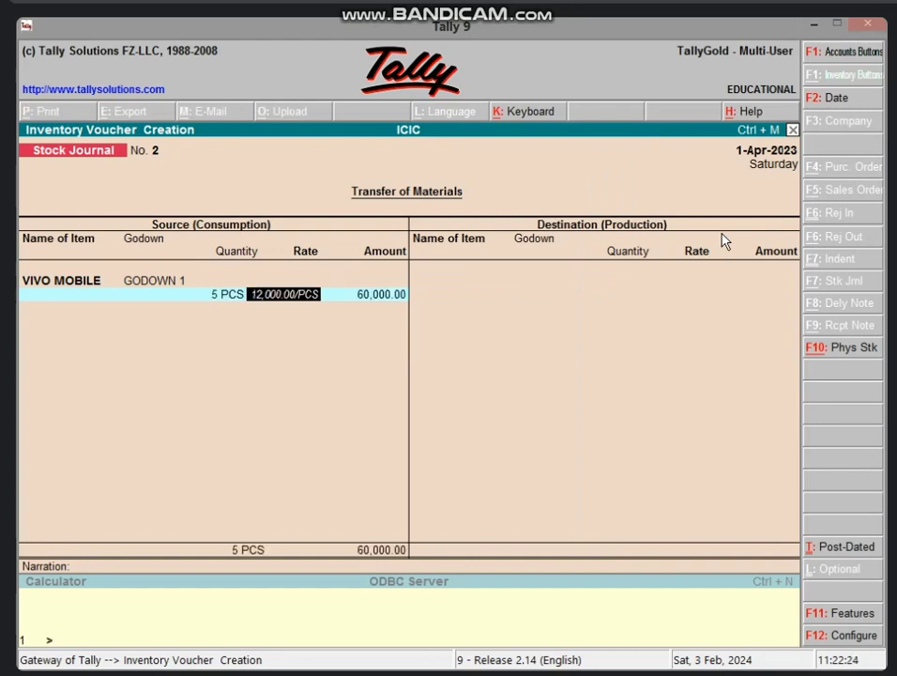
pyautogui.press('Return')
pyautogui.press('Return')
pyautogui.press('Return')
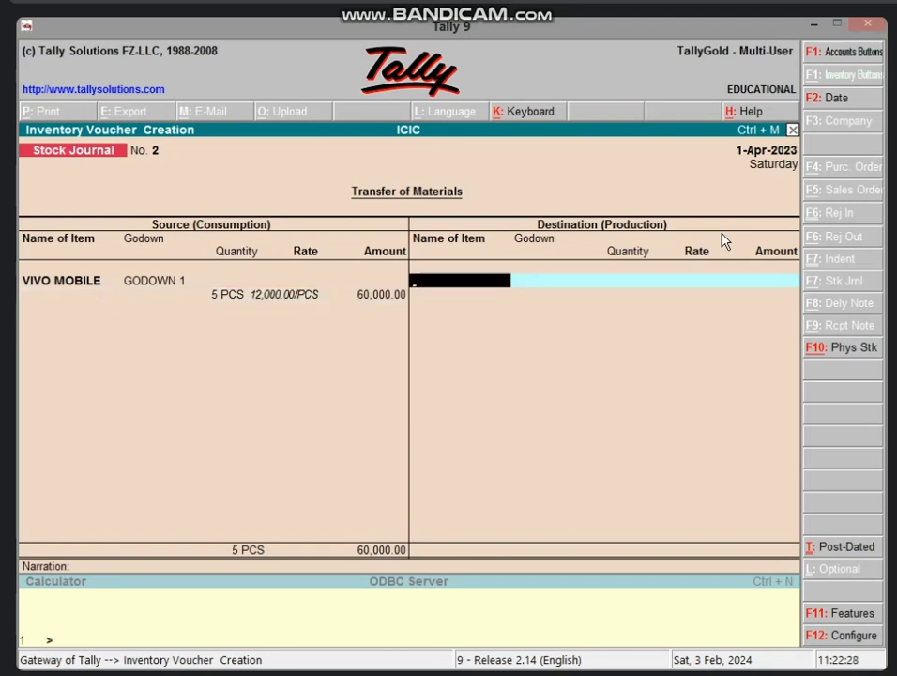
# Add VIVO MOBILE as the stock journal's destination item, receiving 3 PCS in Main Location at 12,000.00/PCS
pyautogui.write('v')
pyautogui.press('Return')
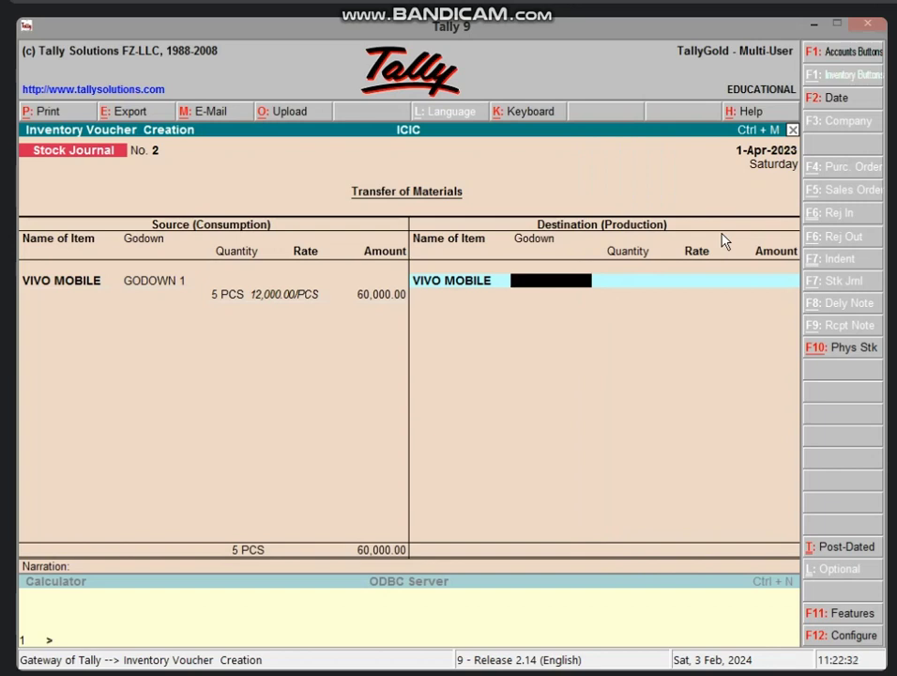
pyautogui.write('M')
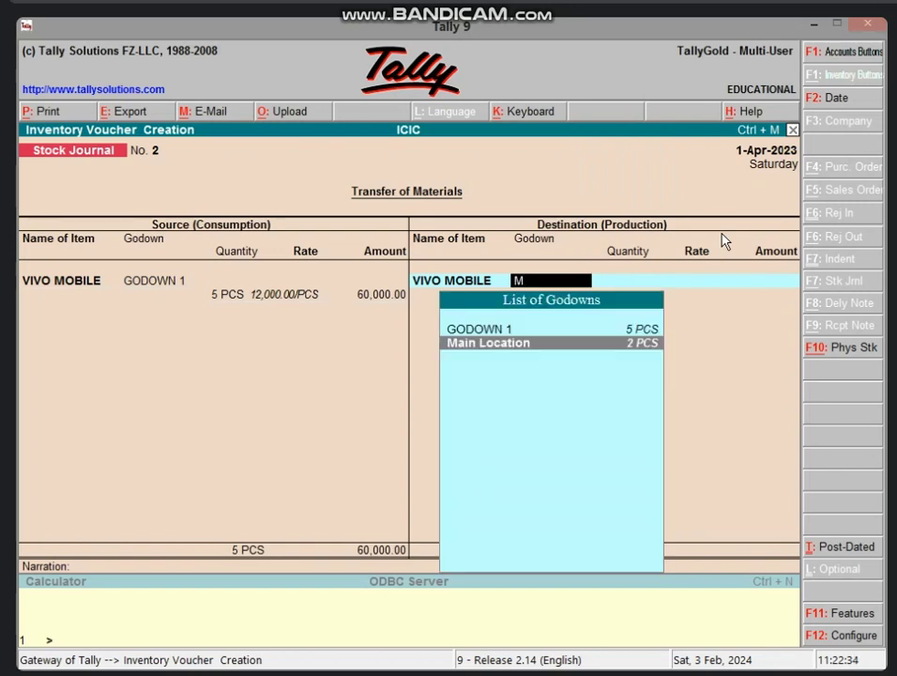
pyautogui.press('Return')
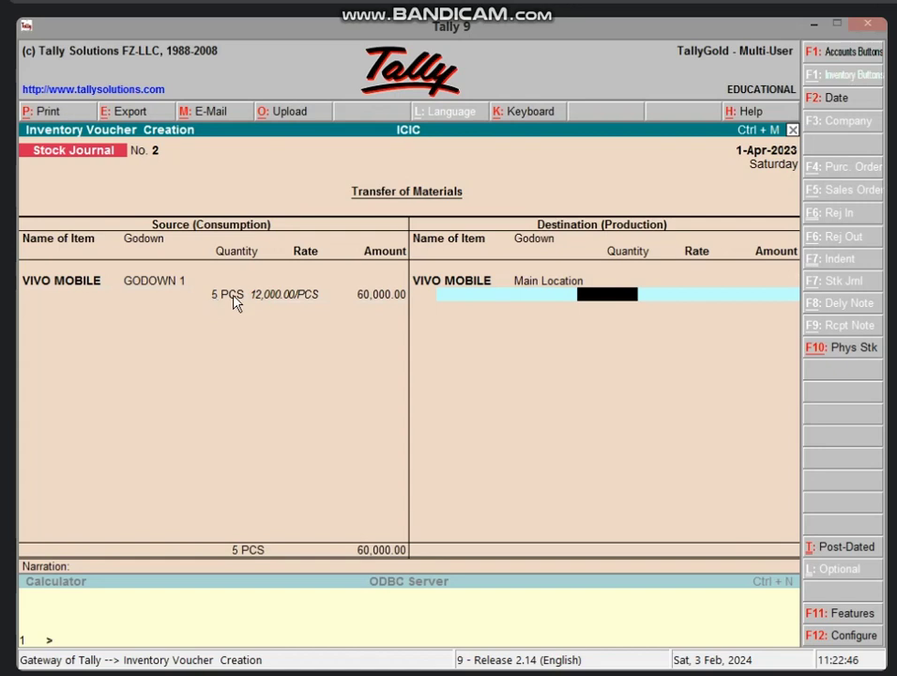
pyautogui.write('3')
pyautogui.press('Return')
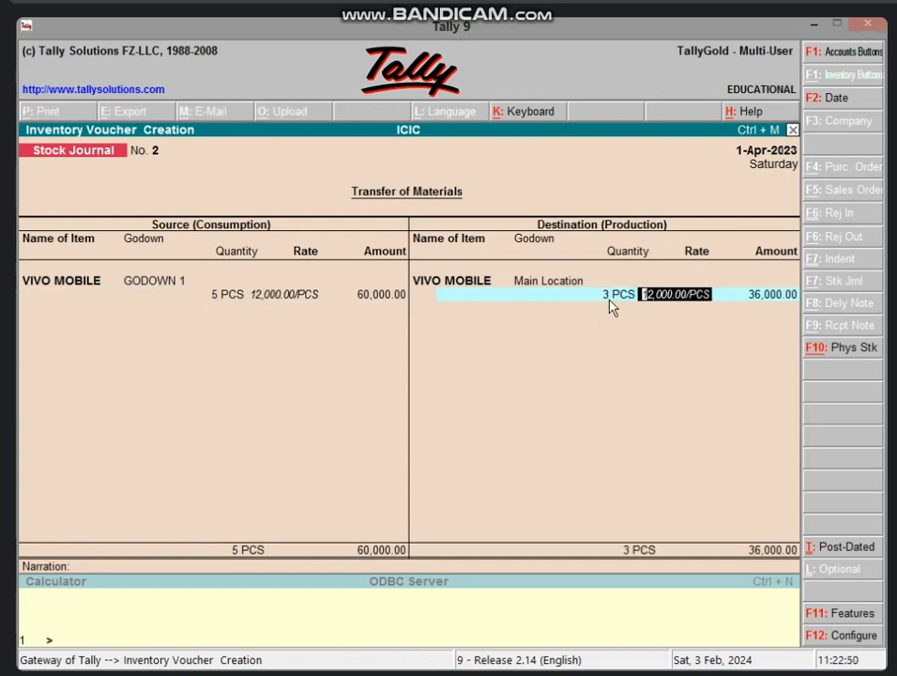
pyautogui.press('Return')
pyautogui.press('Return')
pyautogui.press('Return')
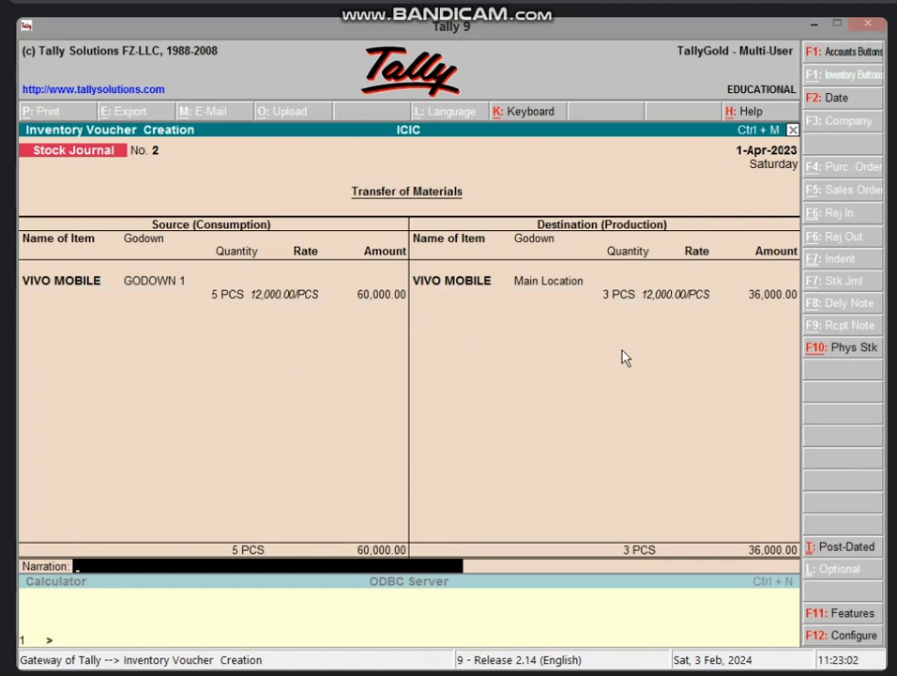
# Save the stock journal with a blank narration and return to the Gateway of Tally
pyautogui.press('Return')
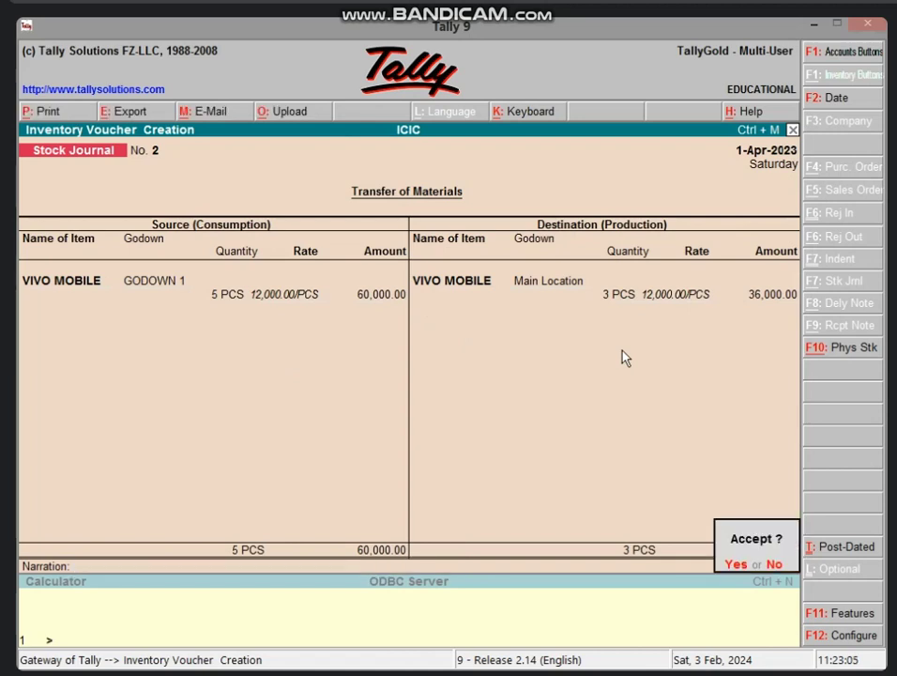
pyautogui.press('Return')
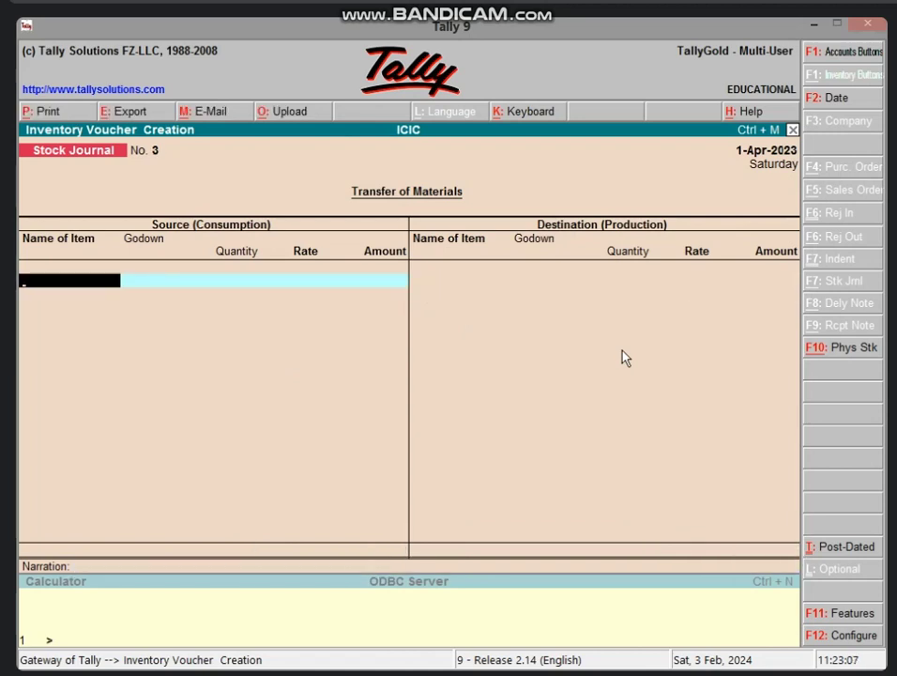
pyautogui.press('Escape')
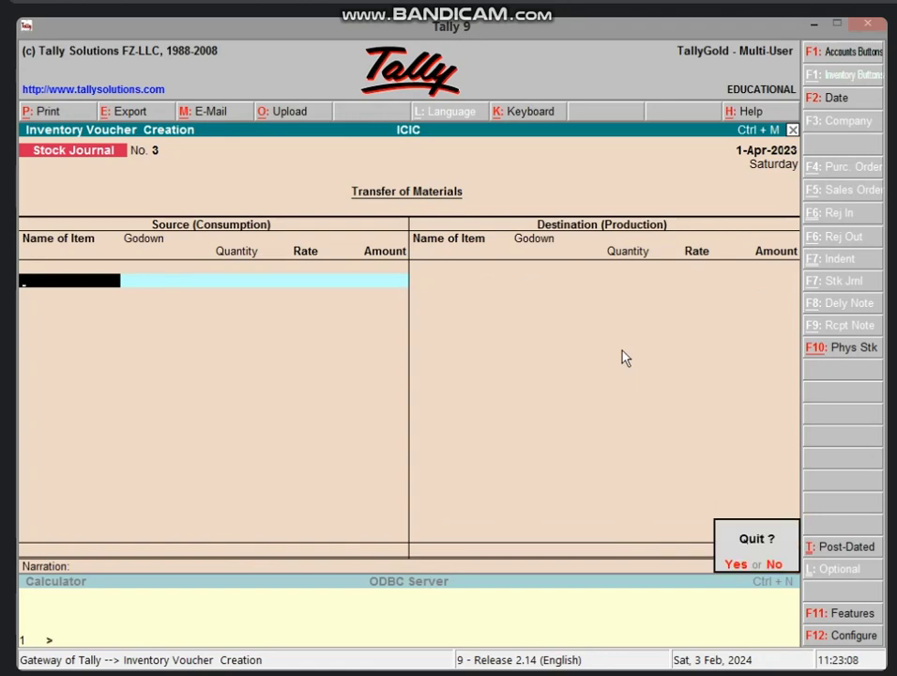
pyautogui.press('Return')
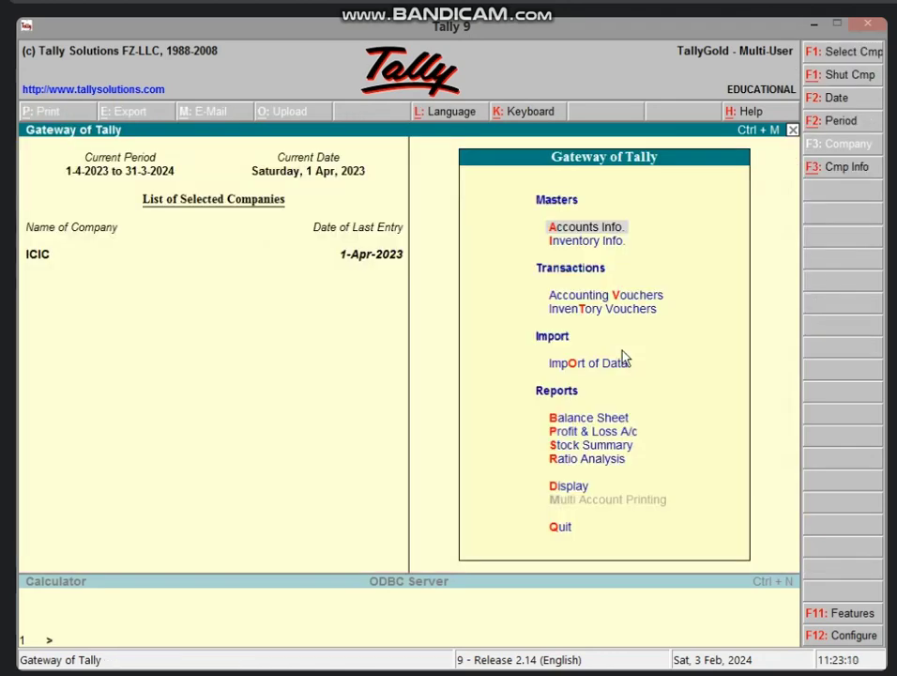
# Start another sales voucher with Cash as the party account, blank despatch and order details, and SALES A/C as the sales ledger
pyautogui.press('v')
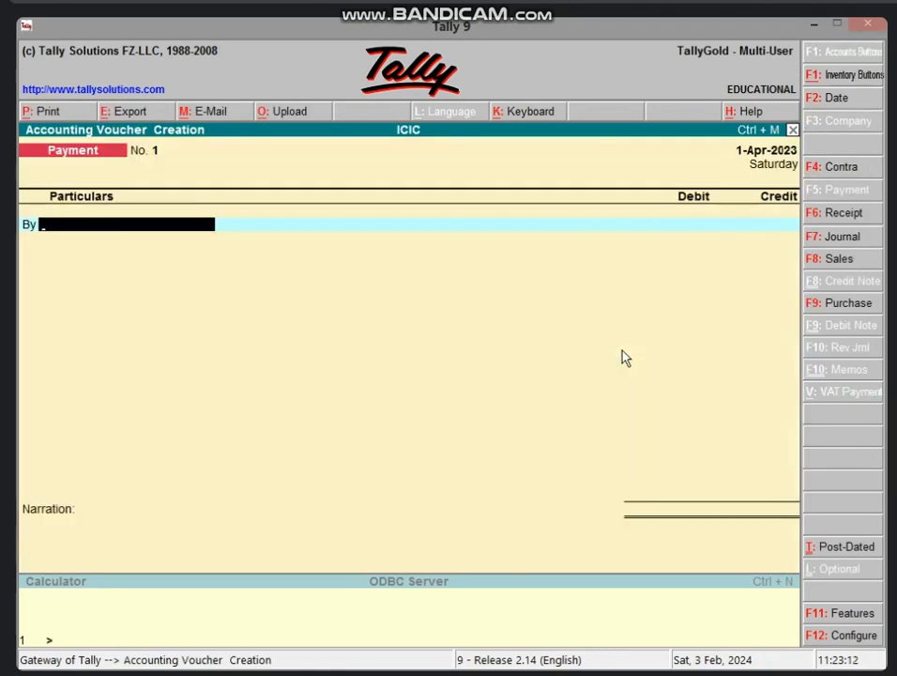
pyautogui.press('F8')
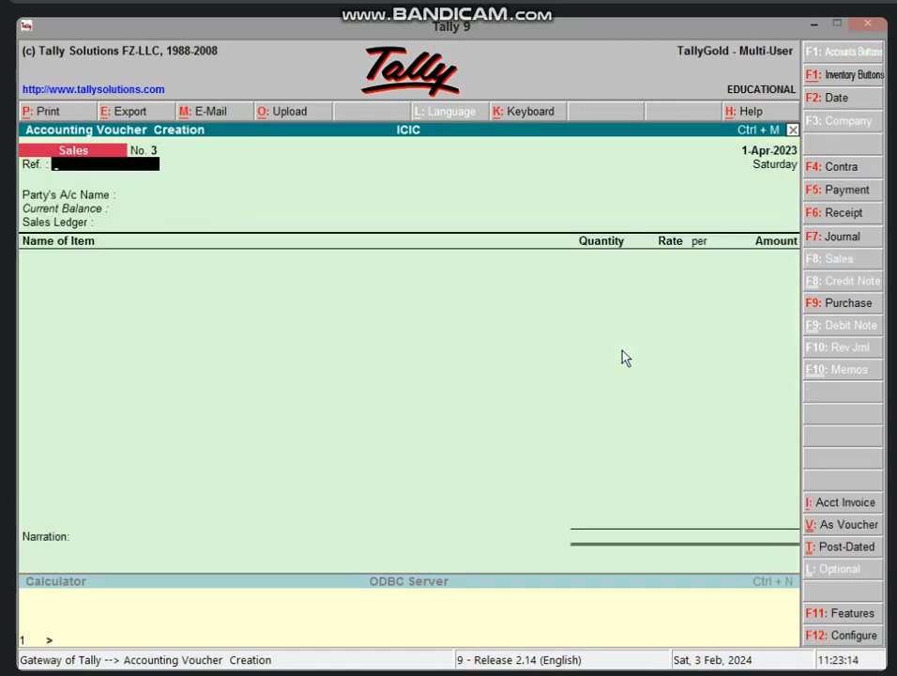
pyautogui.press('Return')
pyautogui.press('Return')
pyautogui.press('Return')
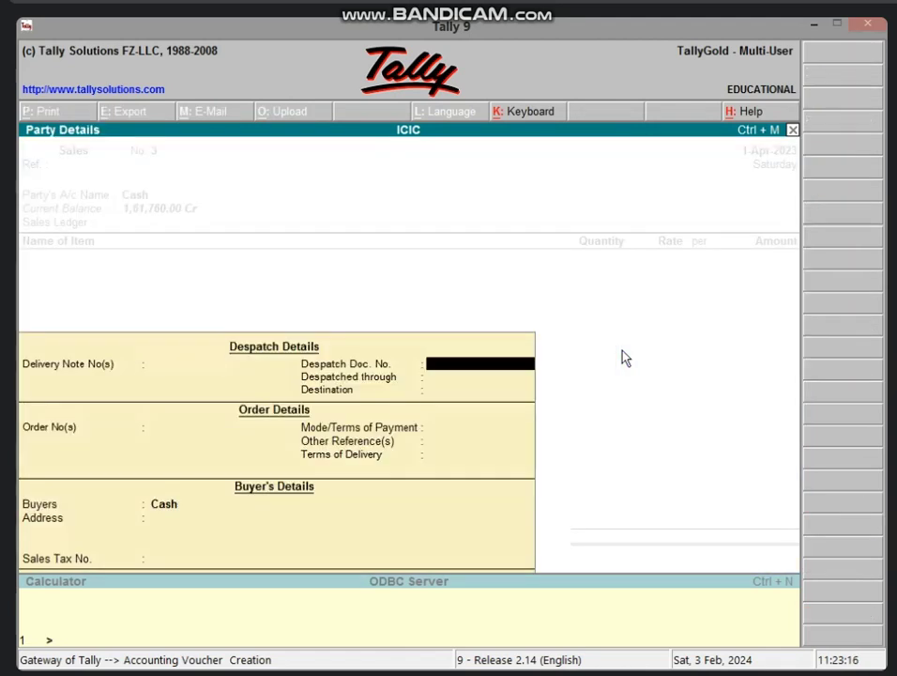
pyautogui.press('Return')
pyautogui.press('Return')
pyautogui.press('Return')
pyautogui.press('Return')
pyautogui.press('Return')
pyautogui.press('Return')
pyautogui.press('Return')
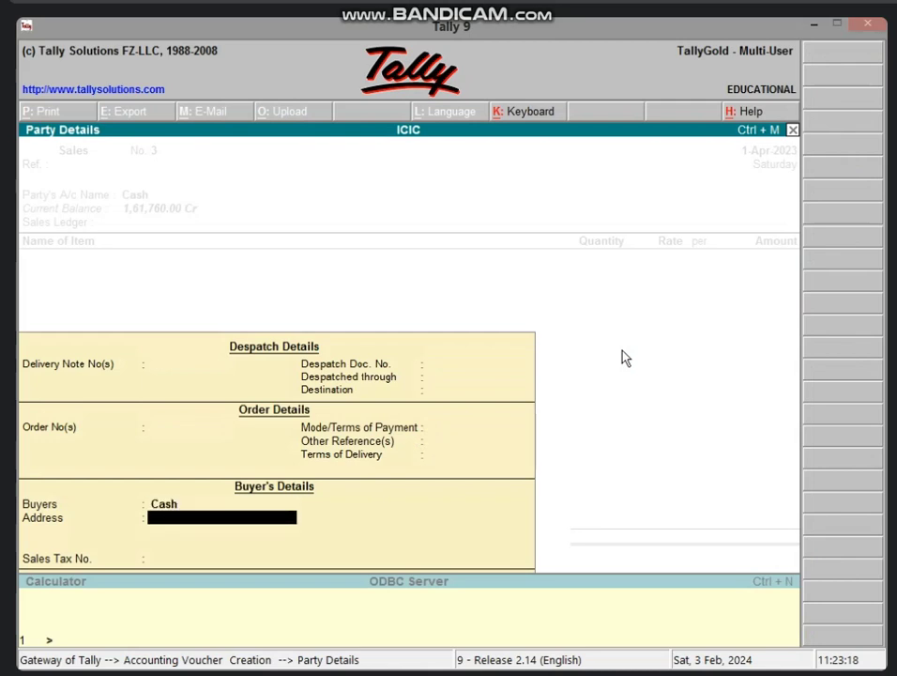
pyautogui.press('Return')
pyautogui.press('Return')
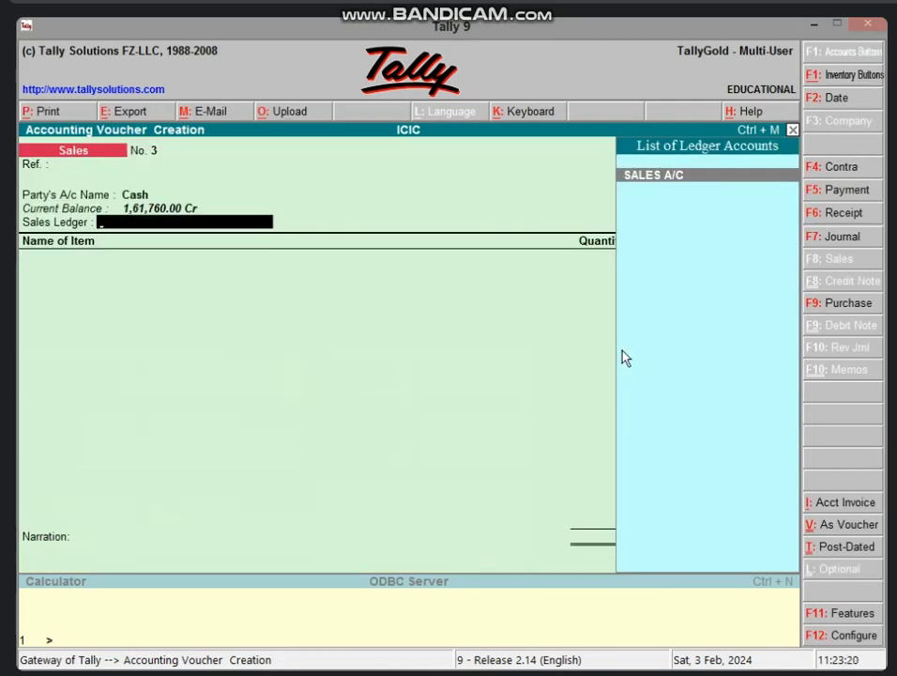
pyautogui.press('Return')
# Check the VIVO MOBILE stock in each godown through the item allocation, then abandon the unsaved sales voucher
pyautogui.write('V')
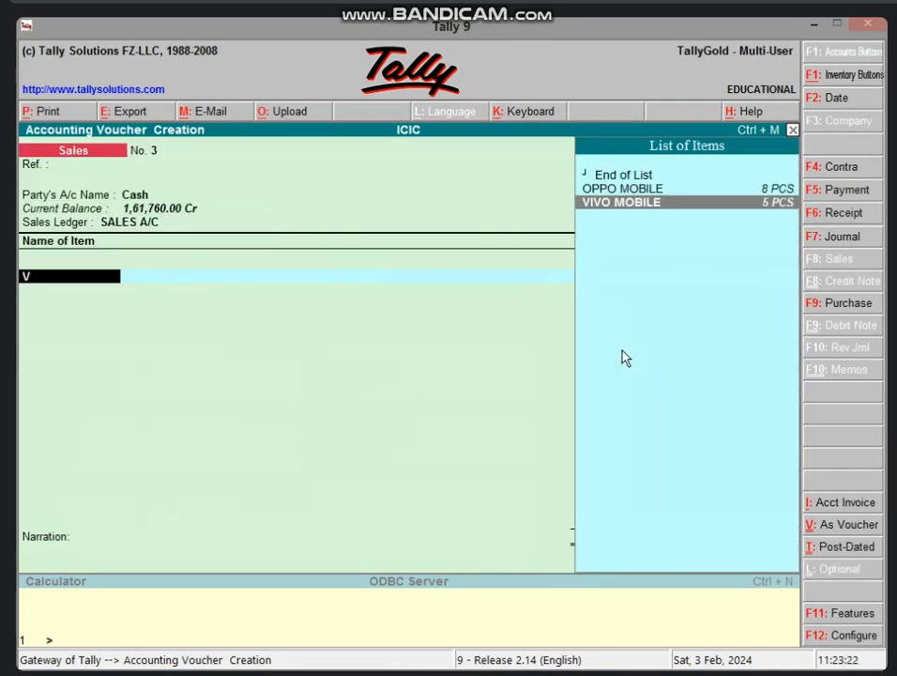
pyautogui.press('Return')
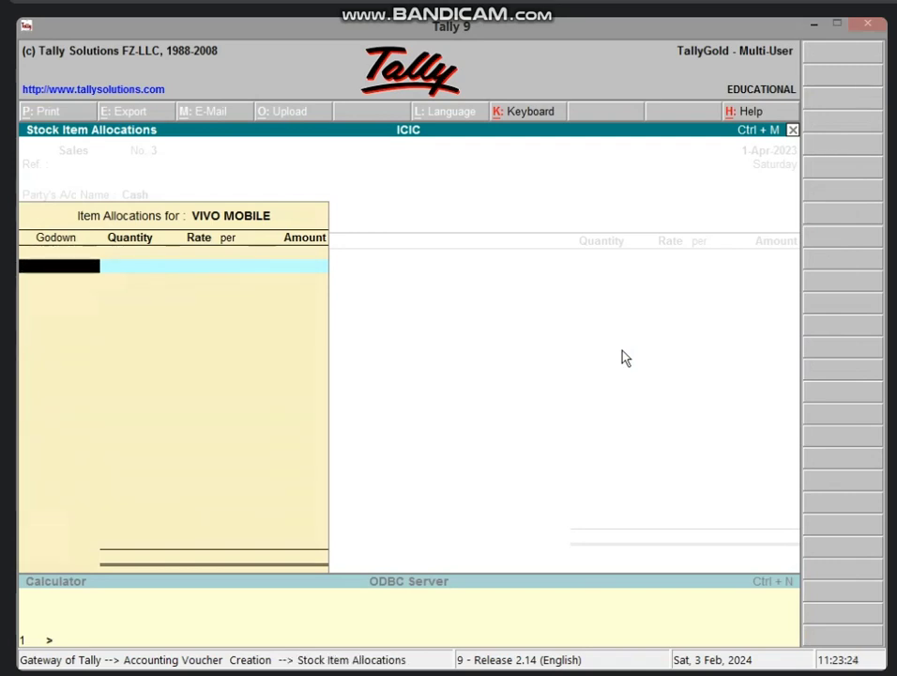
pyautogui.write('G')
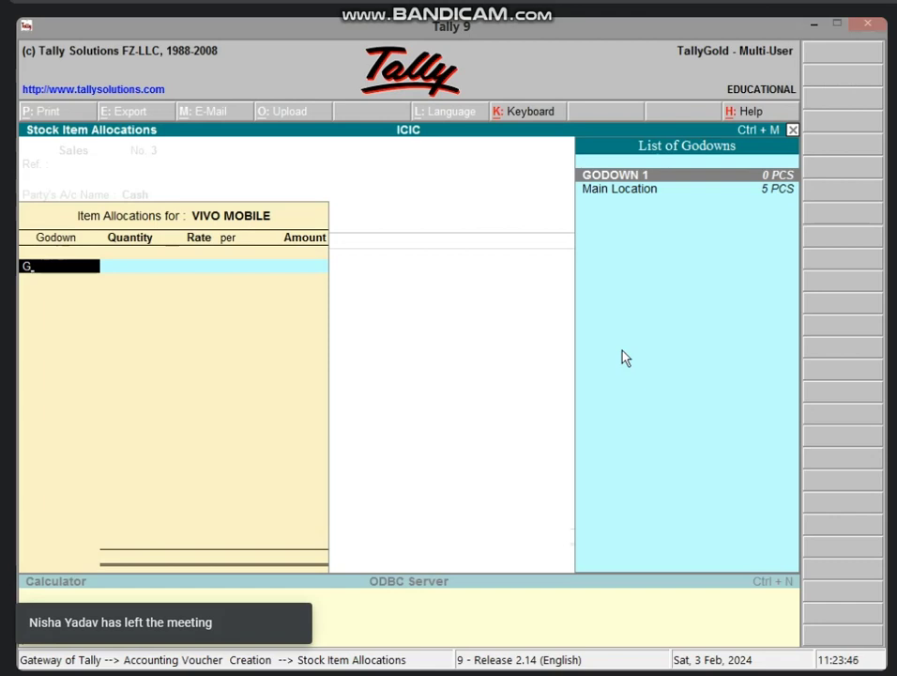
pyautogui.press('BackSpace')
pyautogui.press('Escape')
pyautogui.press('Return')
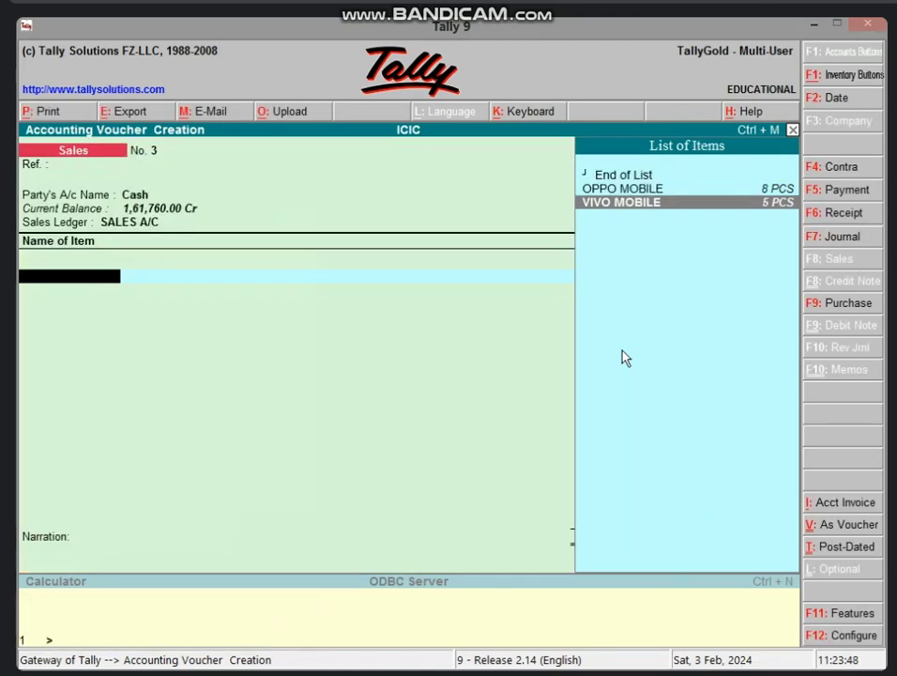
pyautogui.press('Escape')
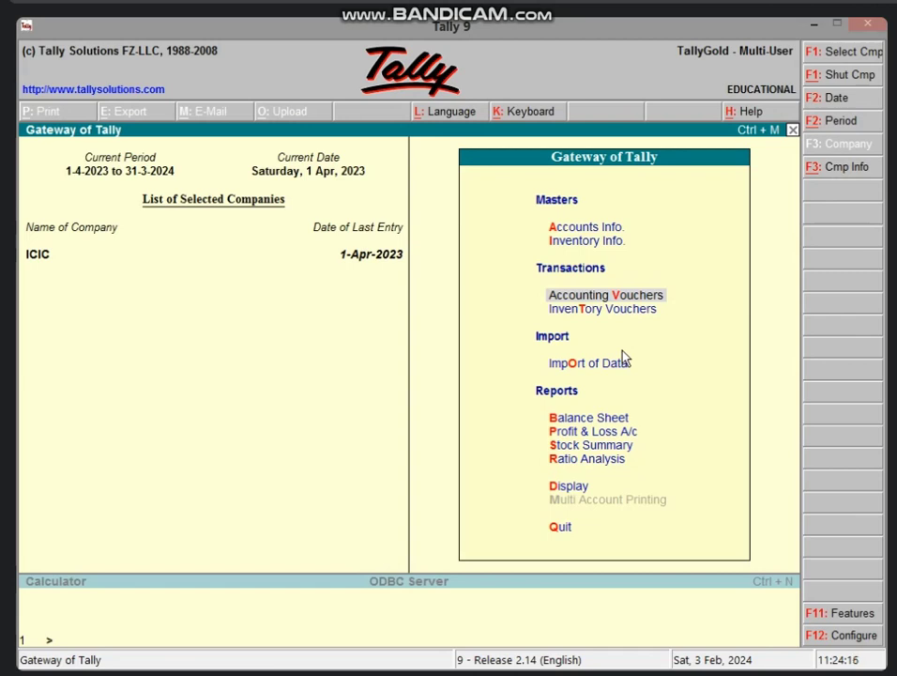
# Open a new stock journal voucher for transferring materials
pyautogui.press('Down')
pyautogui.press('Return')
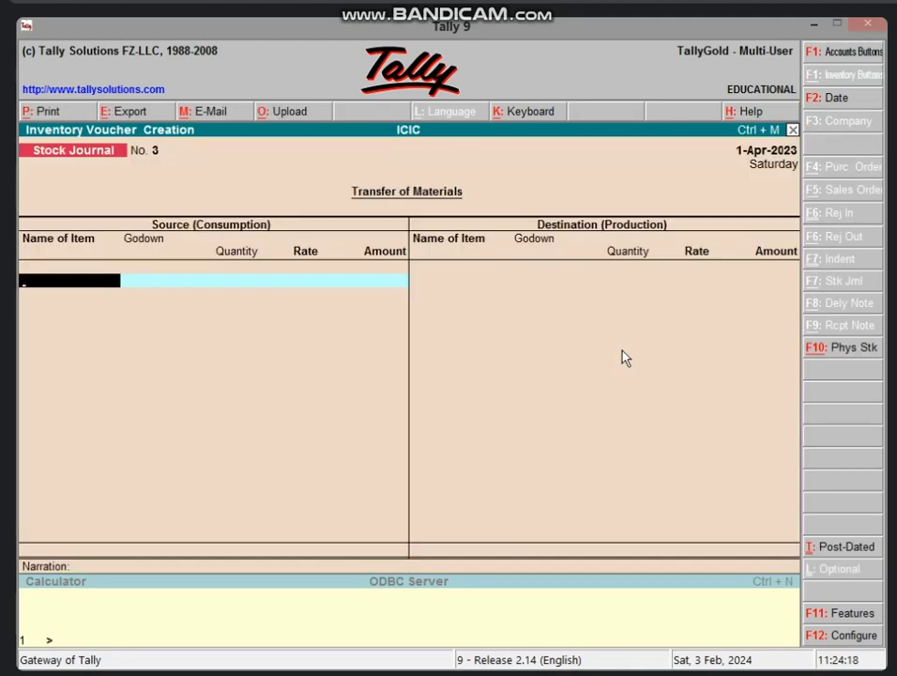